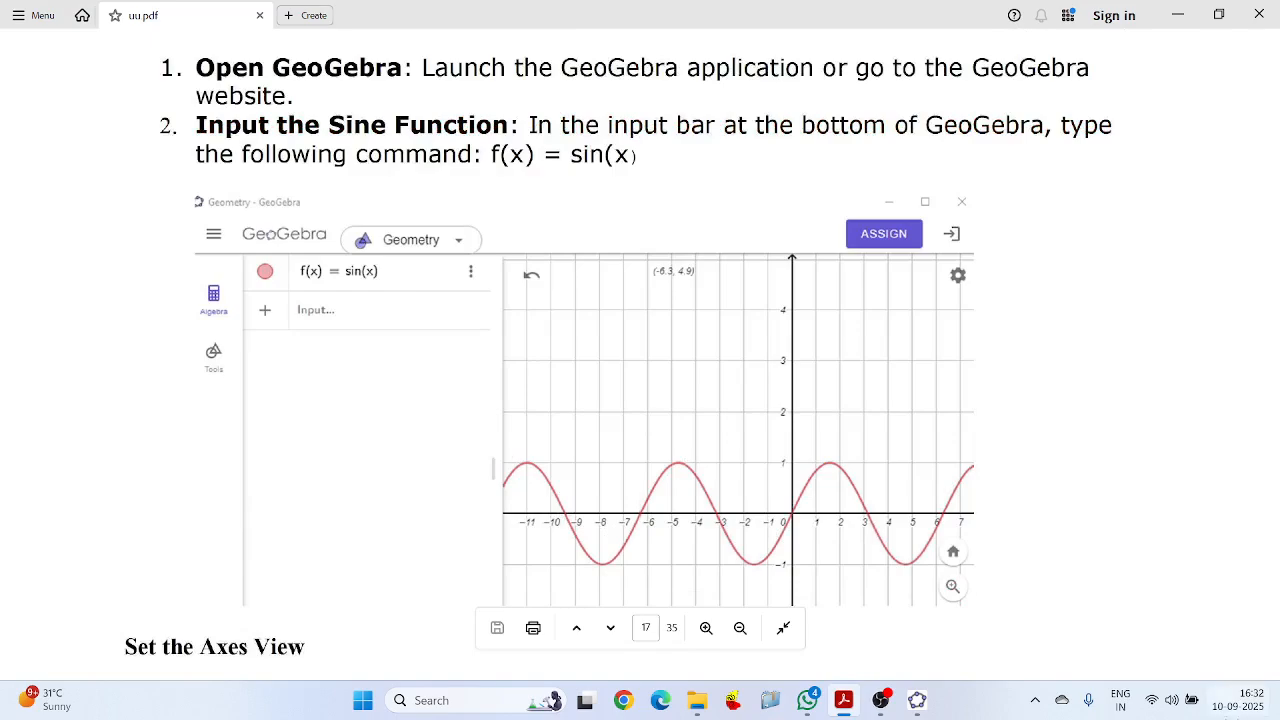
Read the manual's instructions for graphing sin(x), cos(x) and tan(x) in GeoGebra and setting the axes' distance
scroll(792, 405, "down", 2)
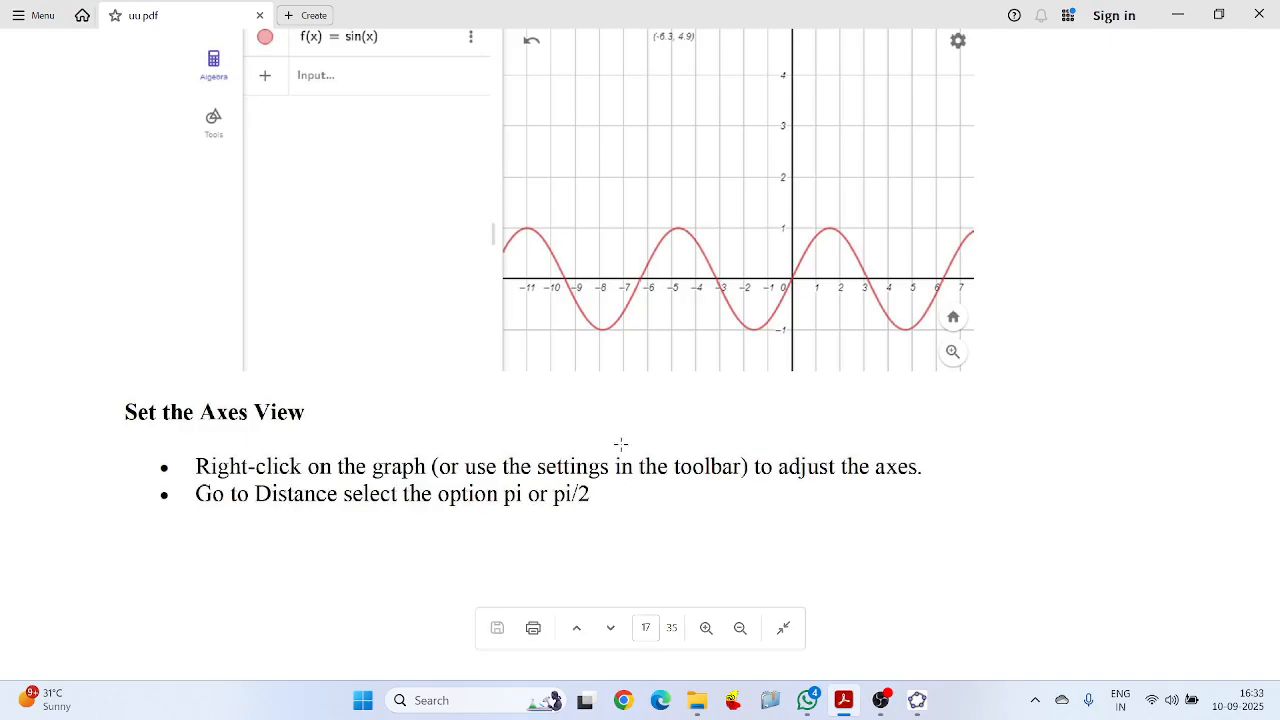
scroll(620, 445, "up", 5)
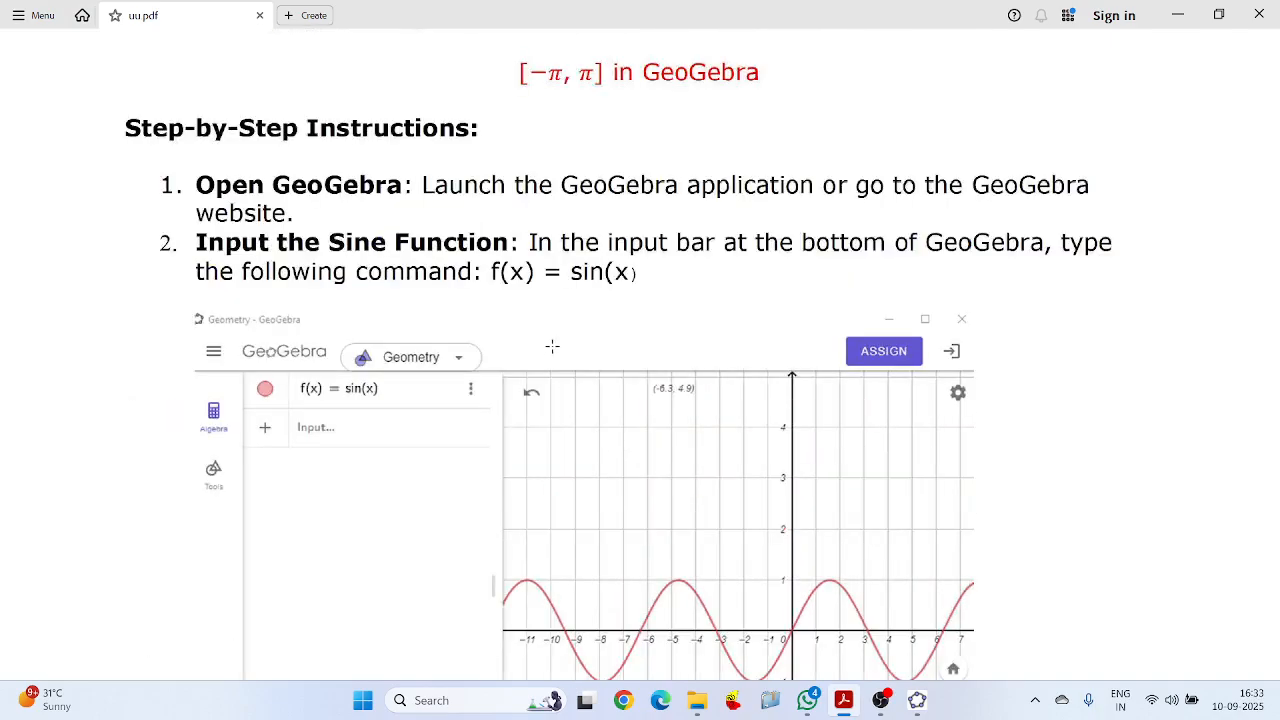
scroll(633, 461, "down", 5)
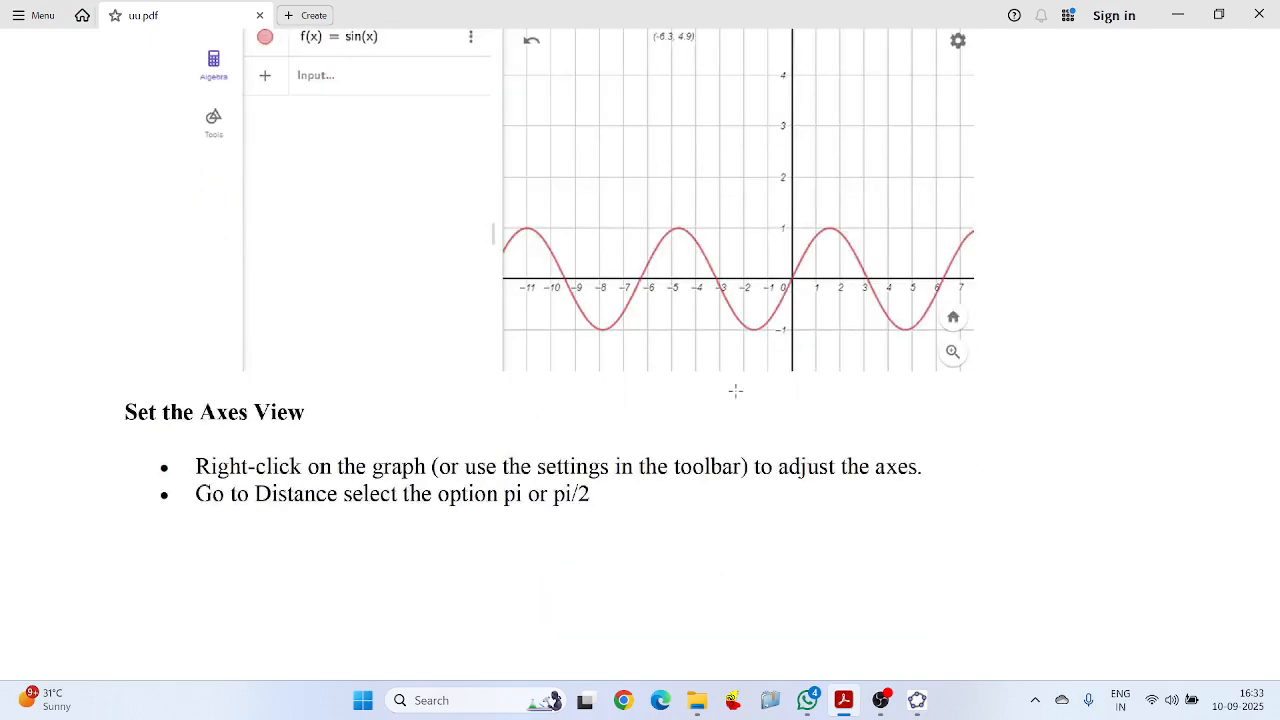
scroll(534, 439, "down", 2)
scroll(537, 434, "down", 2)
scroll(543, 426, "up", 8)
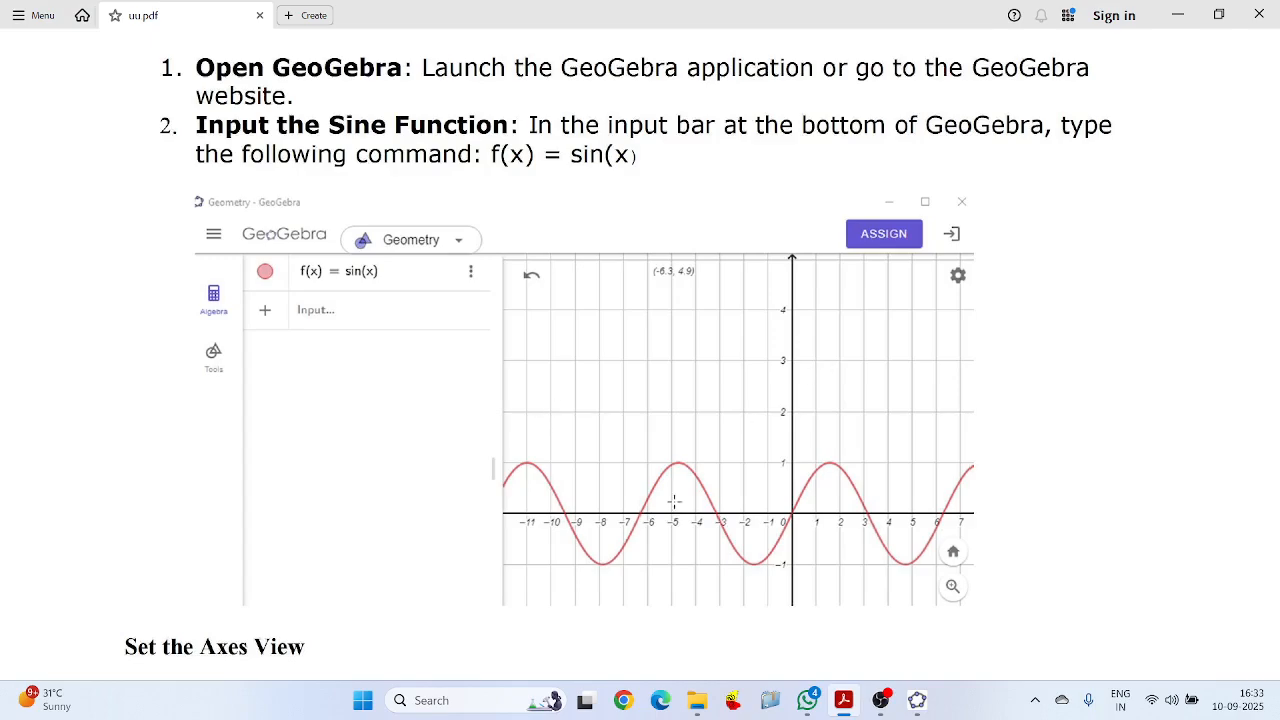
scroll(777, 474, "down", 13)
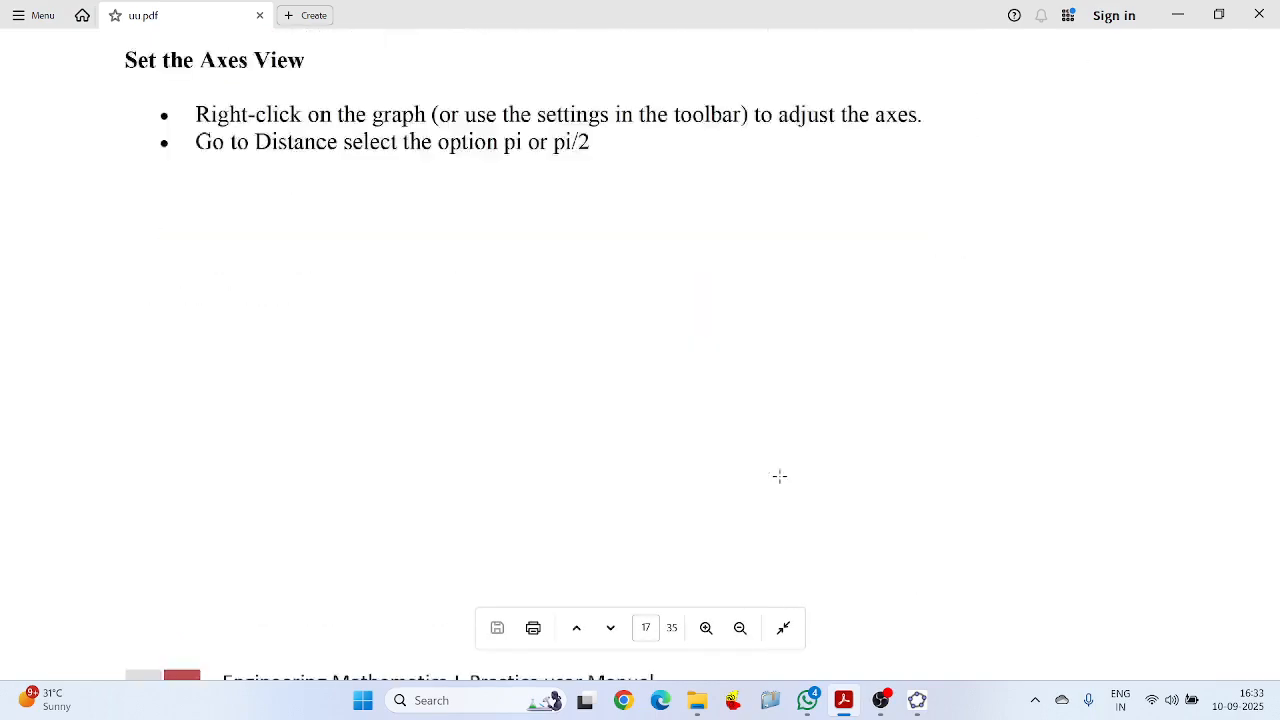
scroll(780, 476, "down", 16)
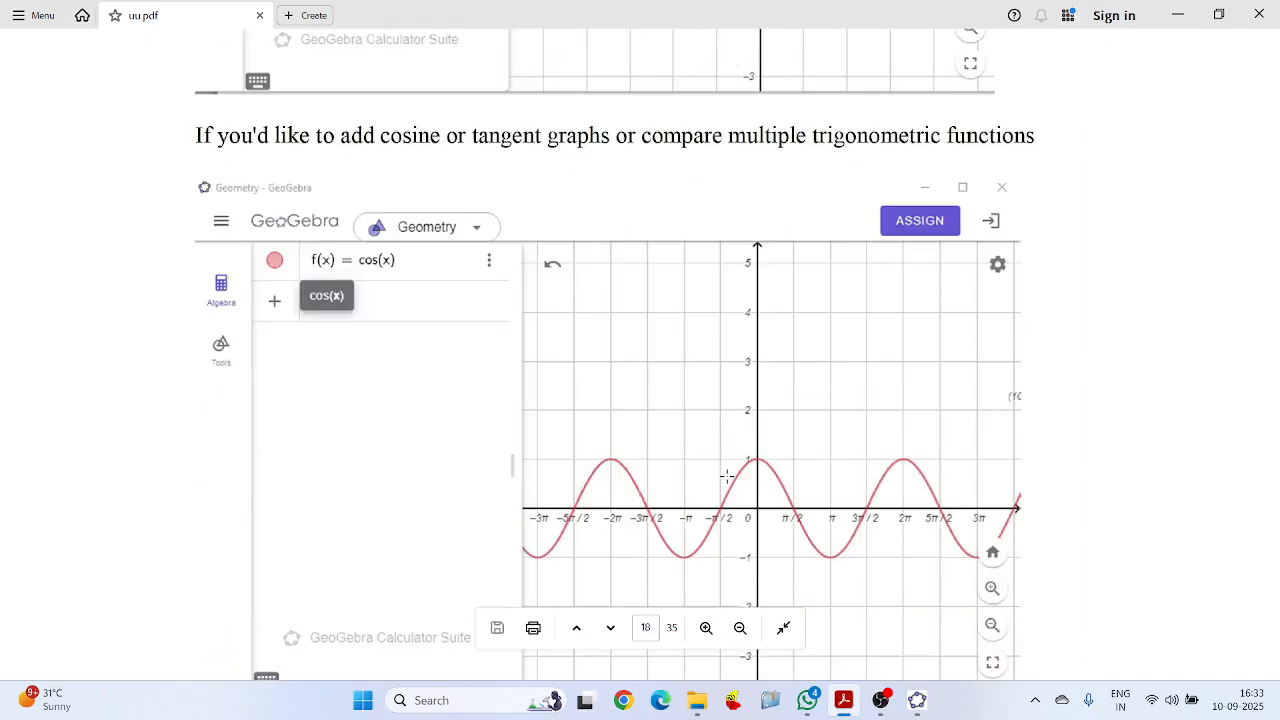
scroll(580, 434, "down", 2)
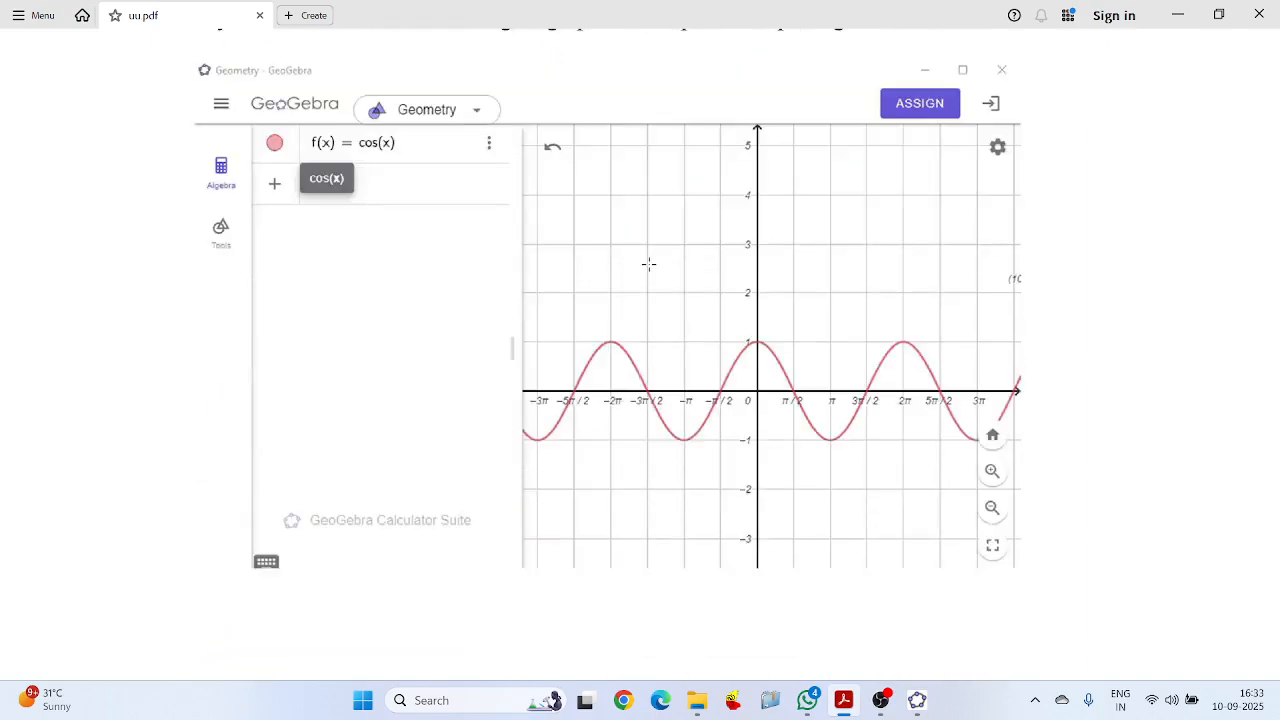
scroll(649, 264, "down", 14)
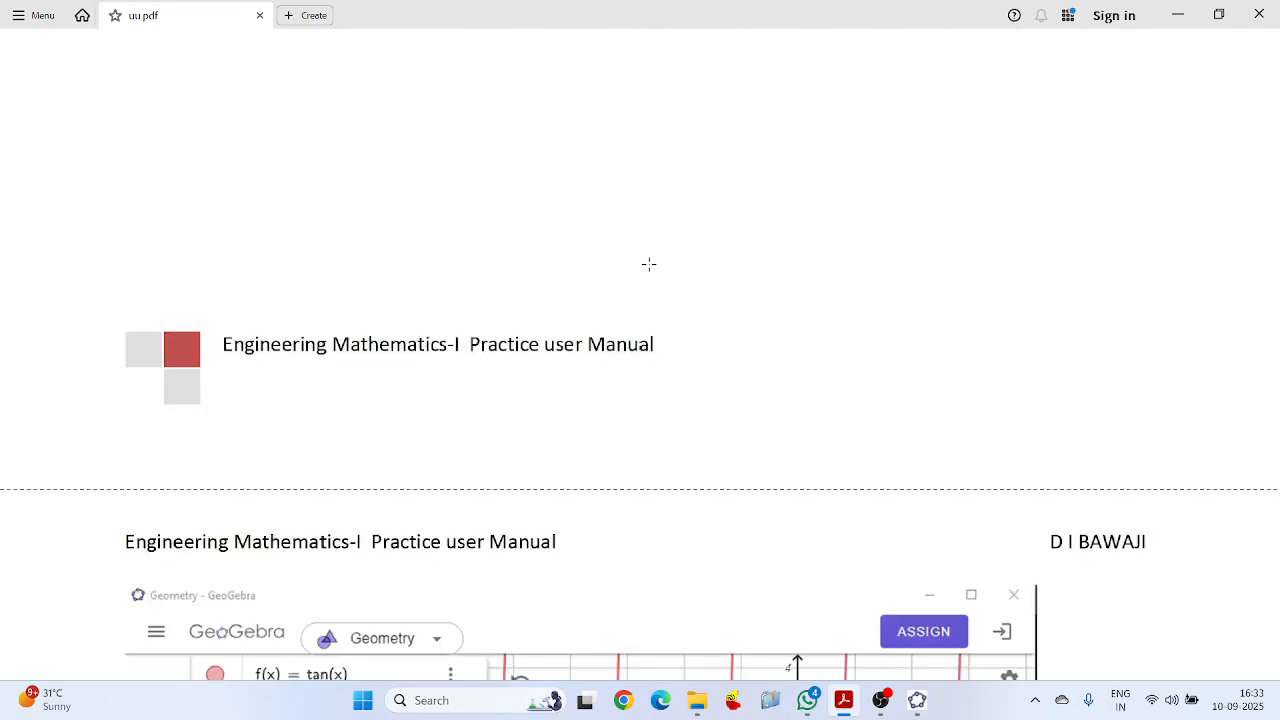
scroll(708, 352, "down", 2)
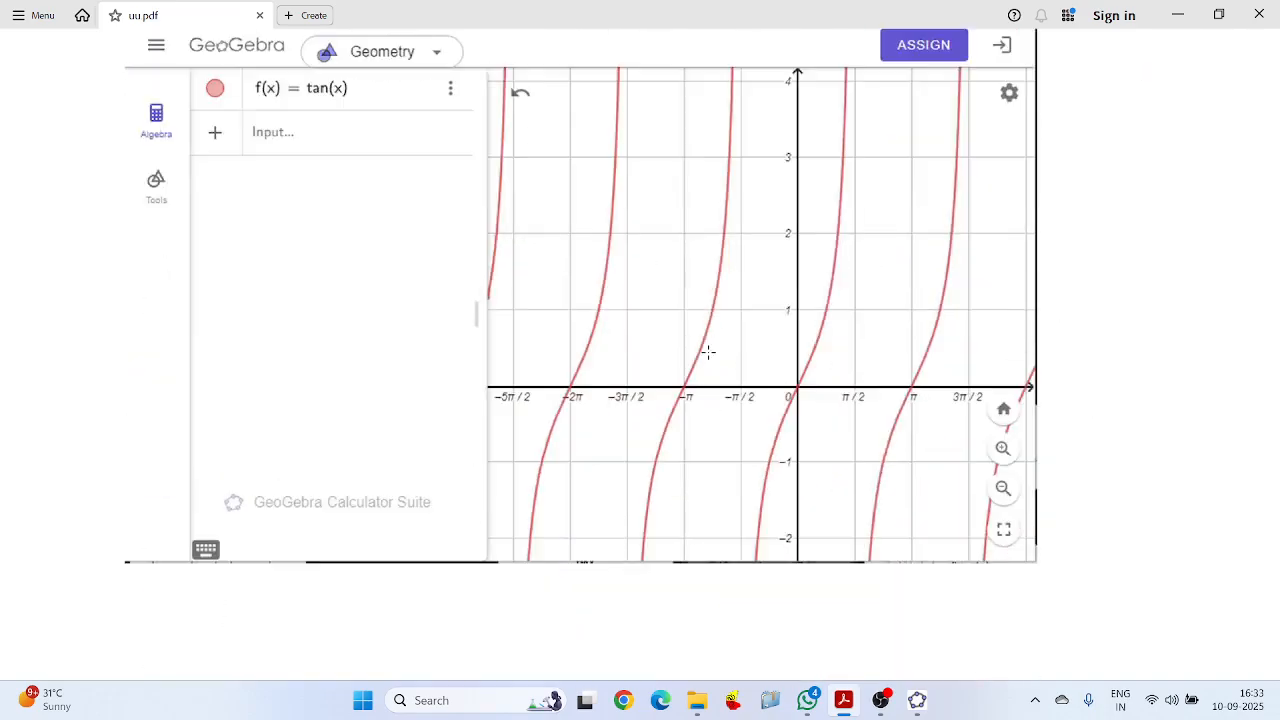
scroll(708, 352, "down", 2)
scroll(708, 352, "down", 14)
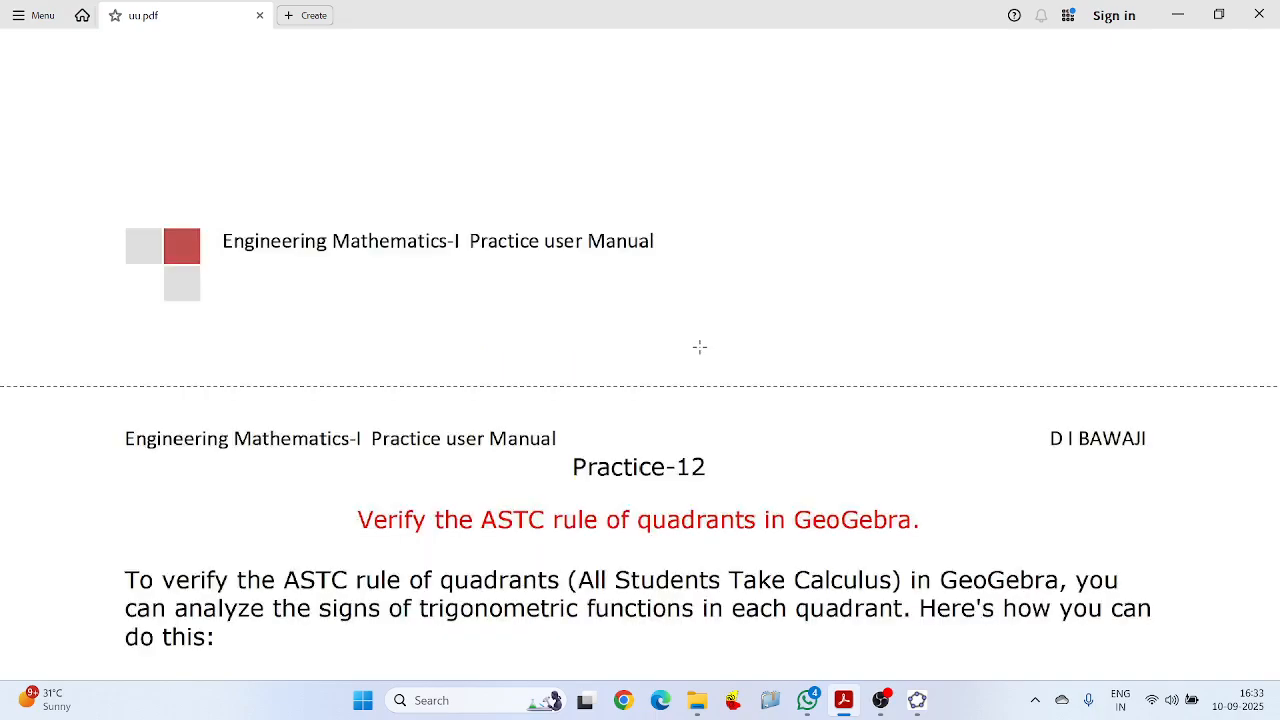
scroll(690, 343, "up", 15)
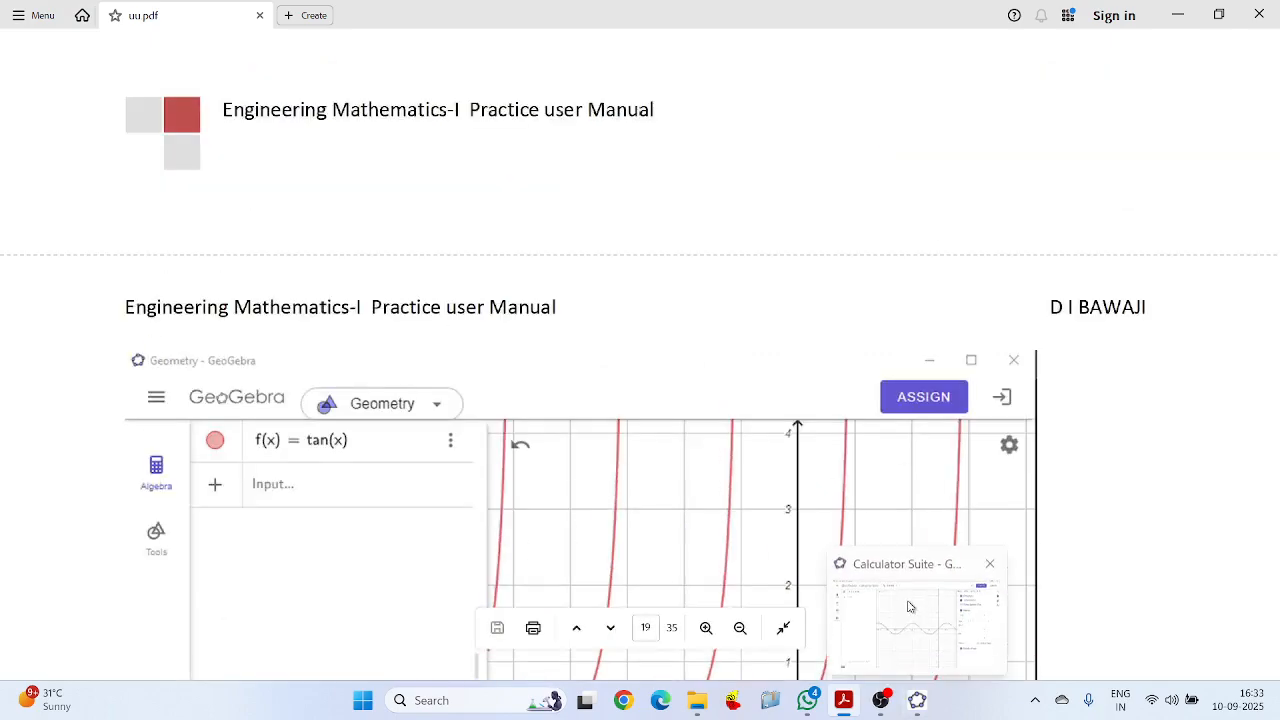
Switch to GeoGebra Calculator Suite, close the graph settings and delete the existing f(x) = sin(x) function
left_click(929, 703)
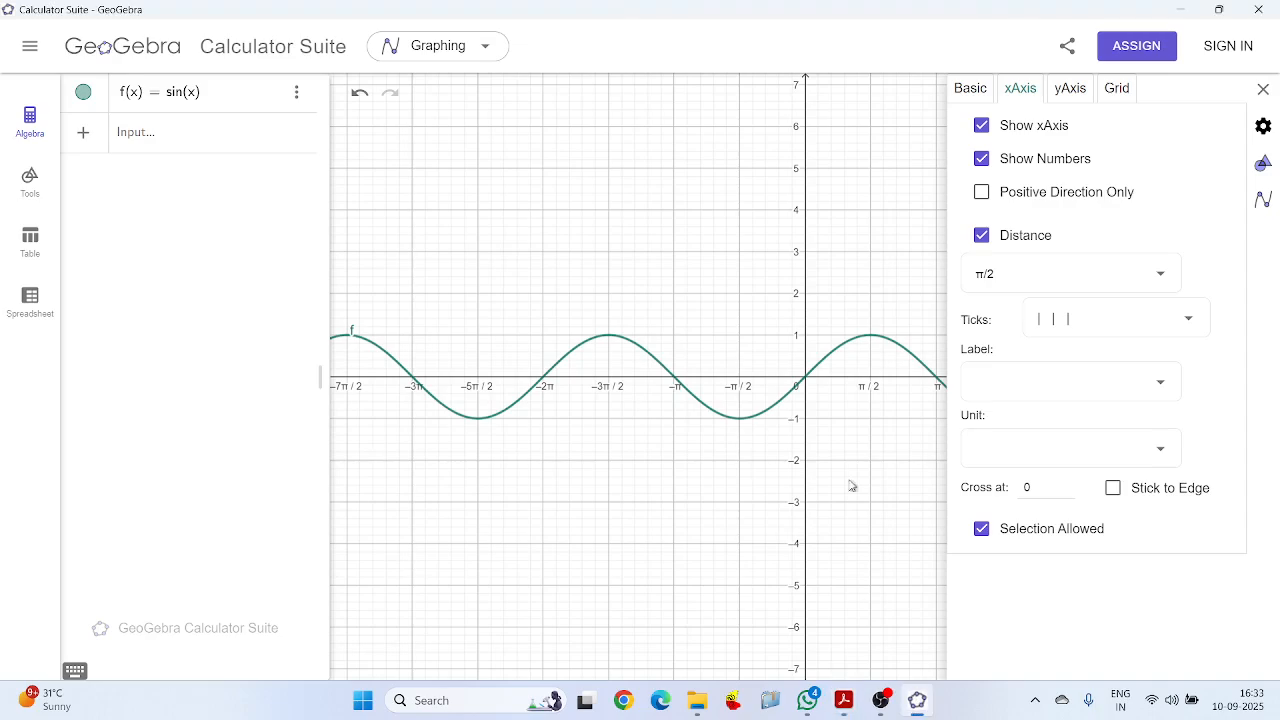
left_click(1263, 89)
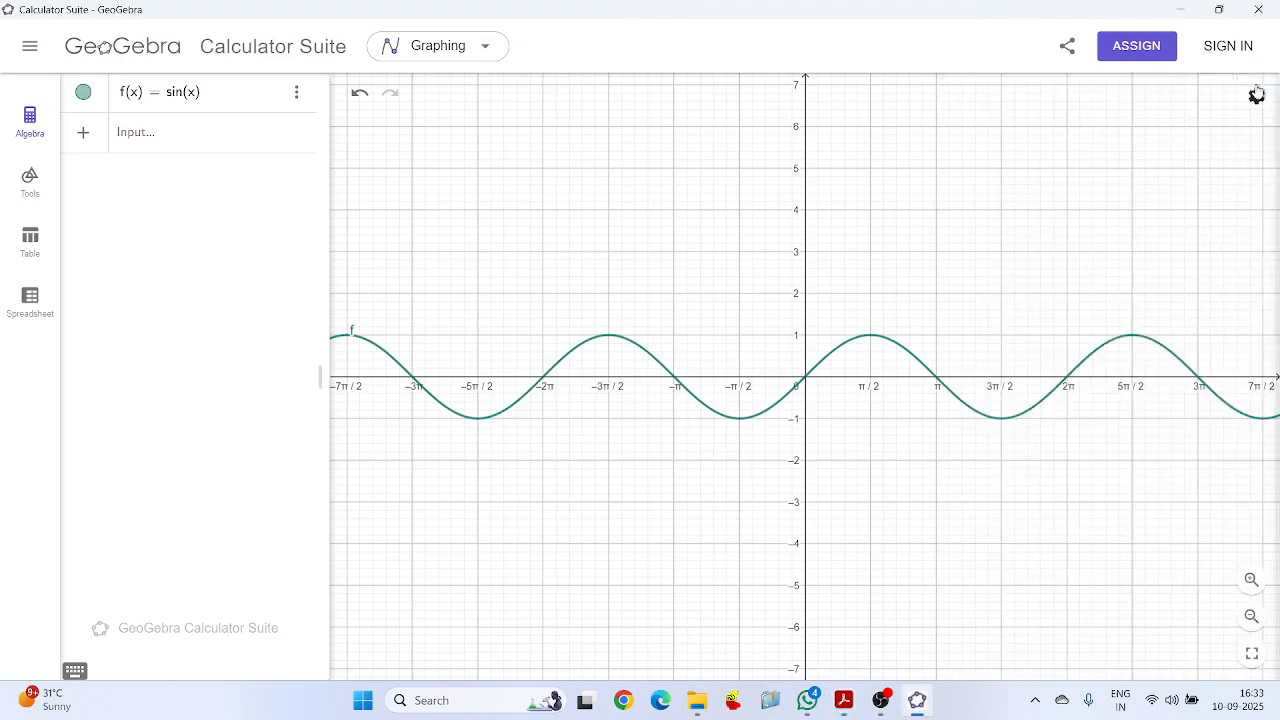
left_click(300, 94)
left_click(345, 175)
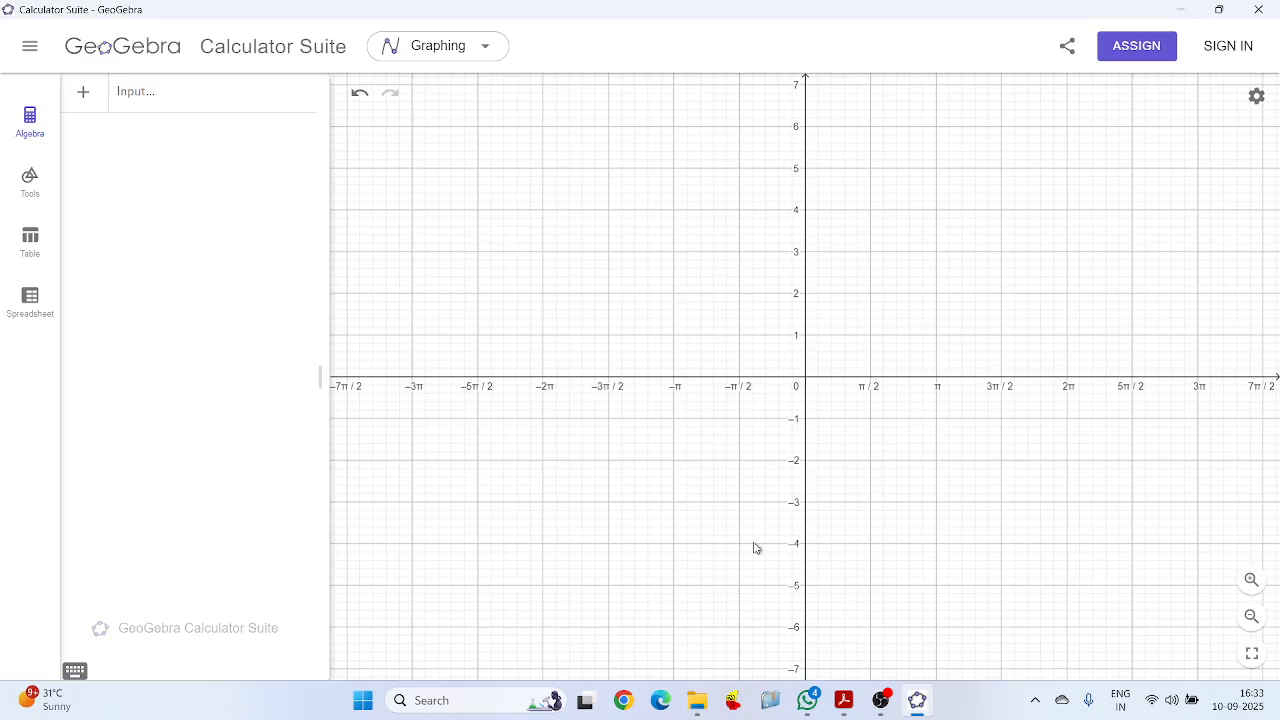
Plot the sine function by entering sinx as a new expression
left_click(166, 97)
type("sinx")
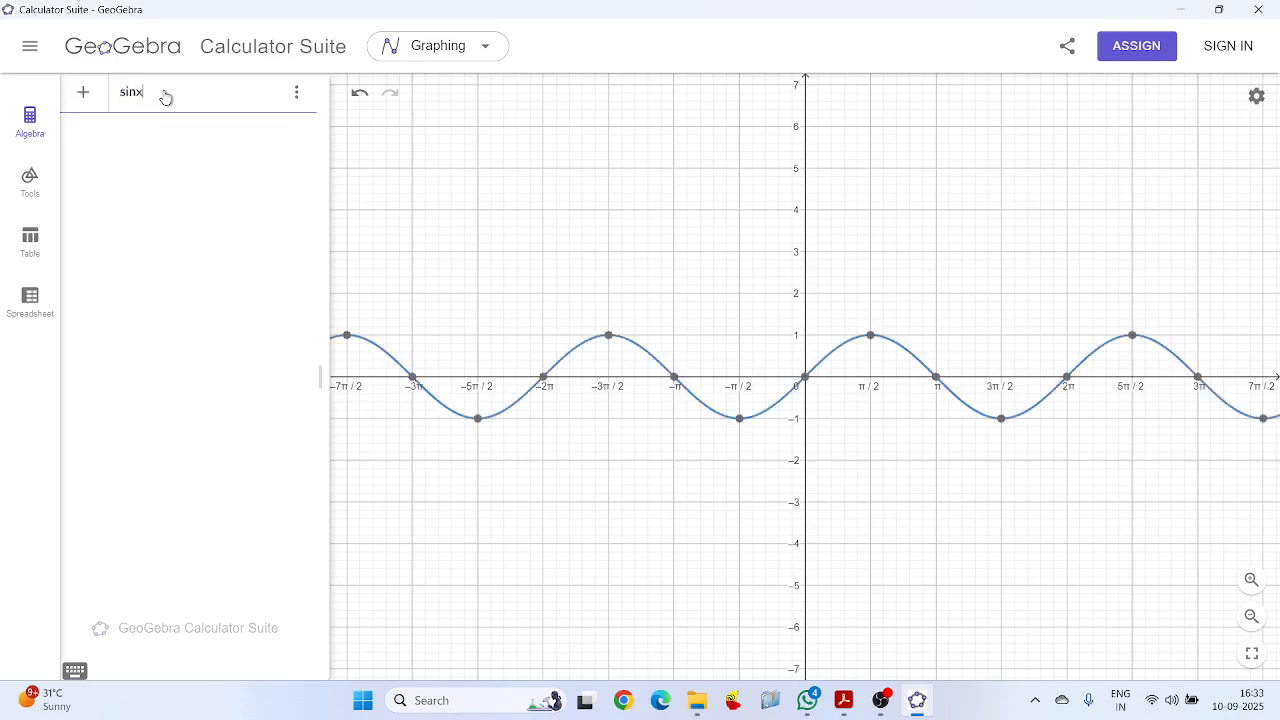
key("Return")
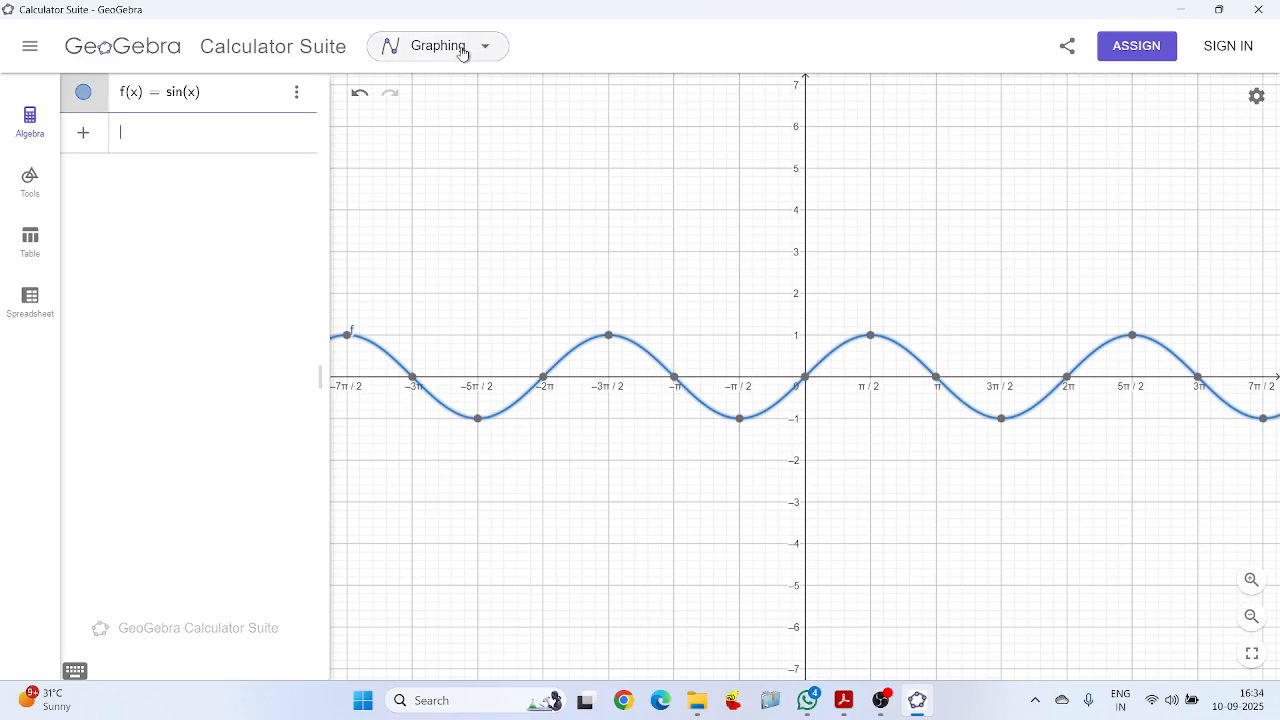
Toggle the x-axis Distance option off and on in the graph settings, and set the distance to π/2
right_click(908, 291)
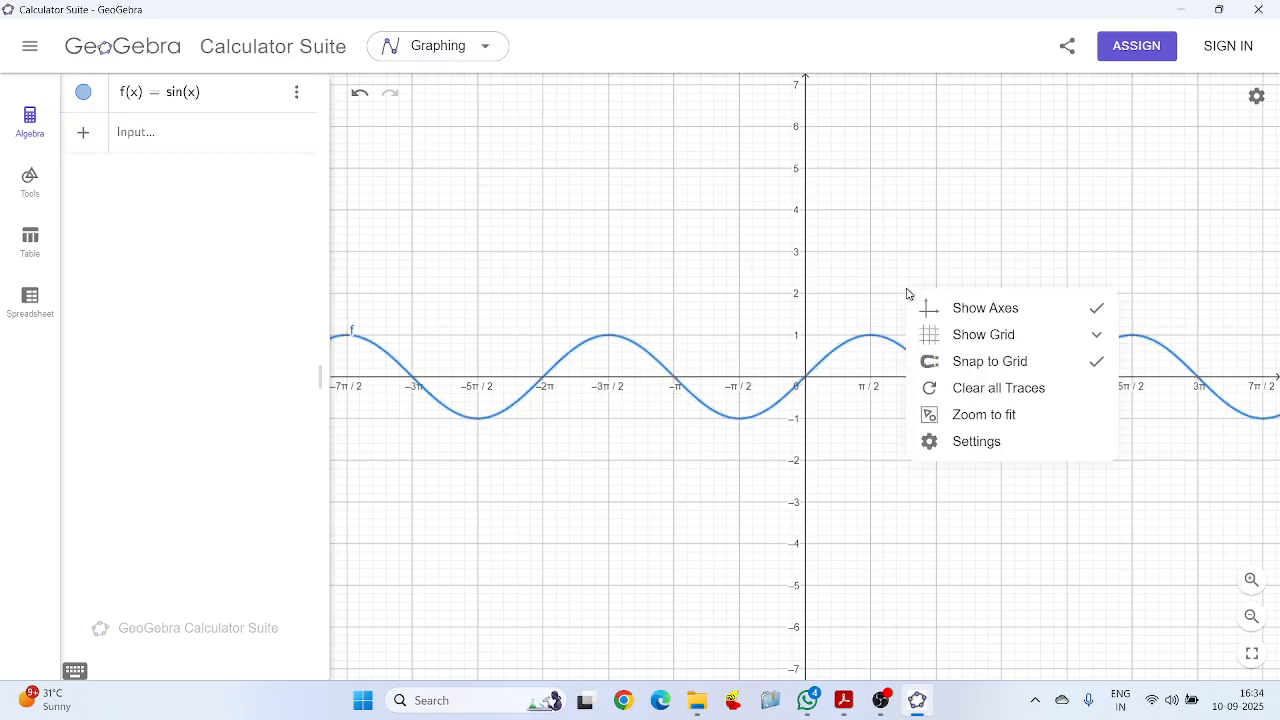
left_click(1008, 442)
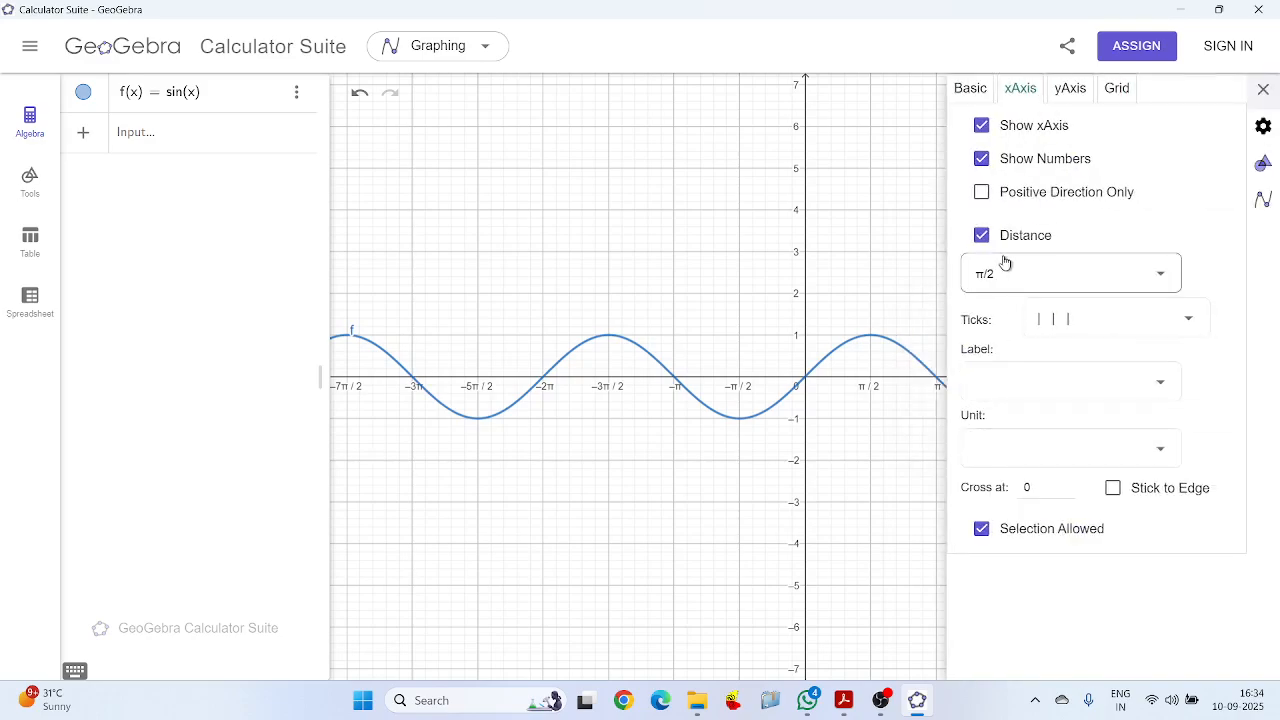
left_click(981, 235)
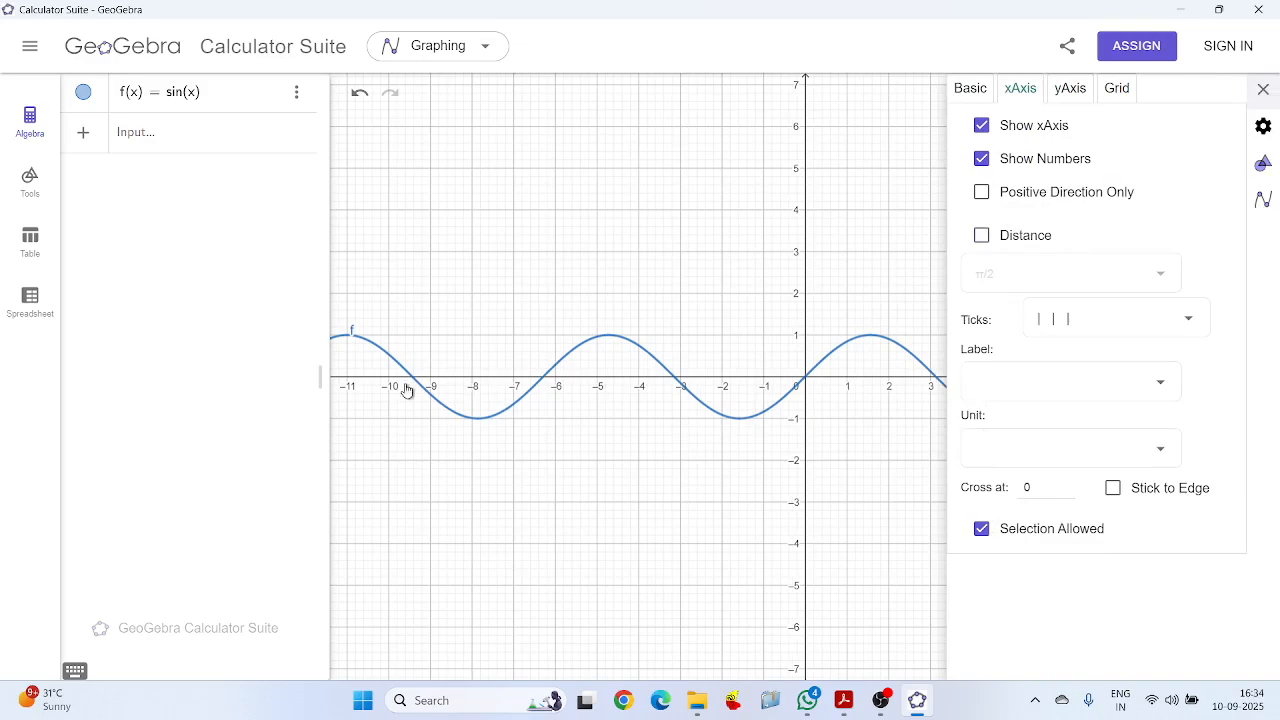
left_click(966, 100)
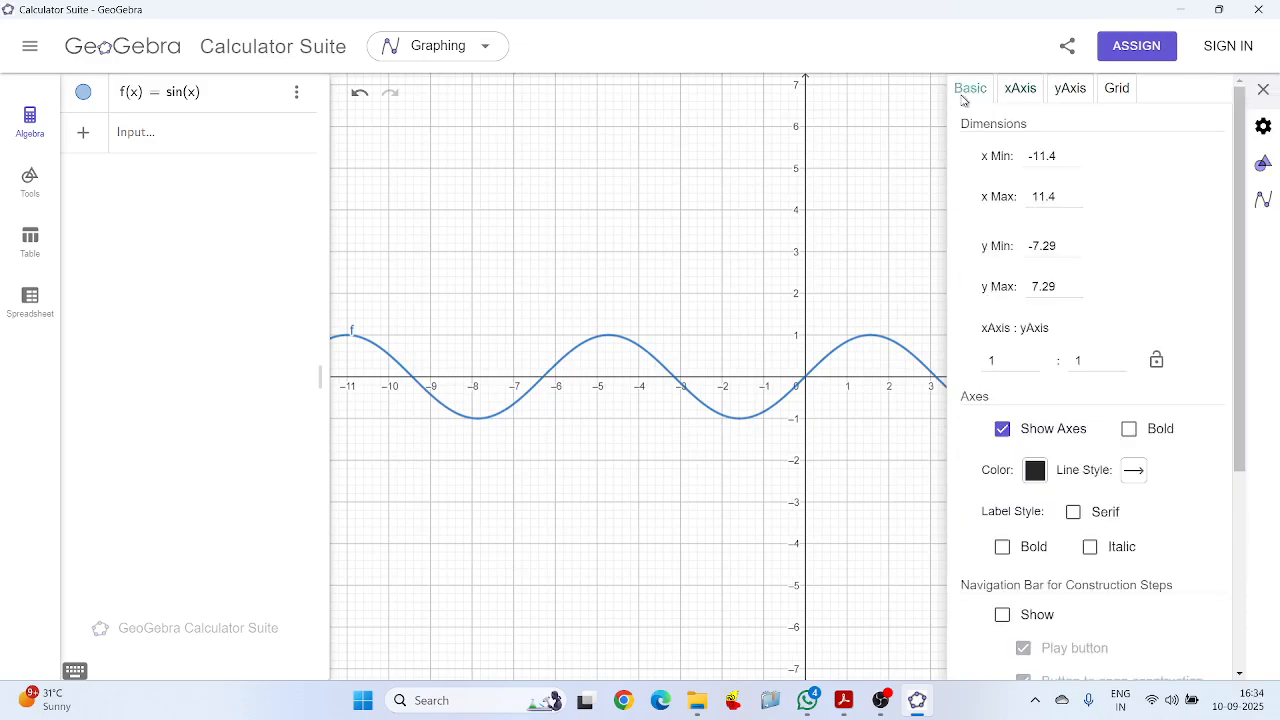
left_click(1034, 98)
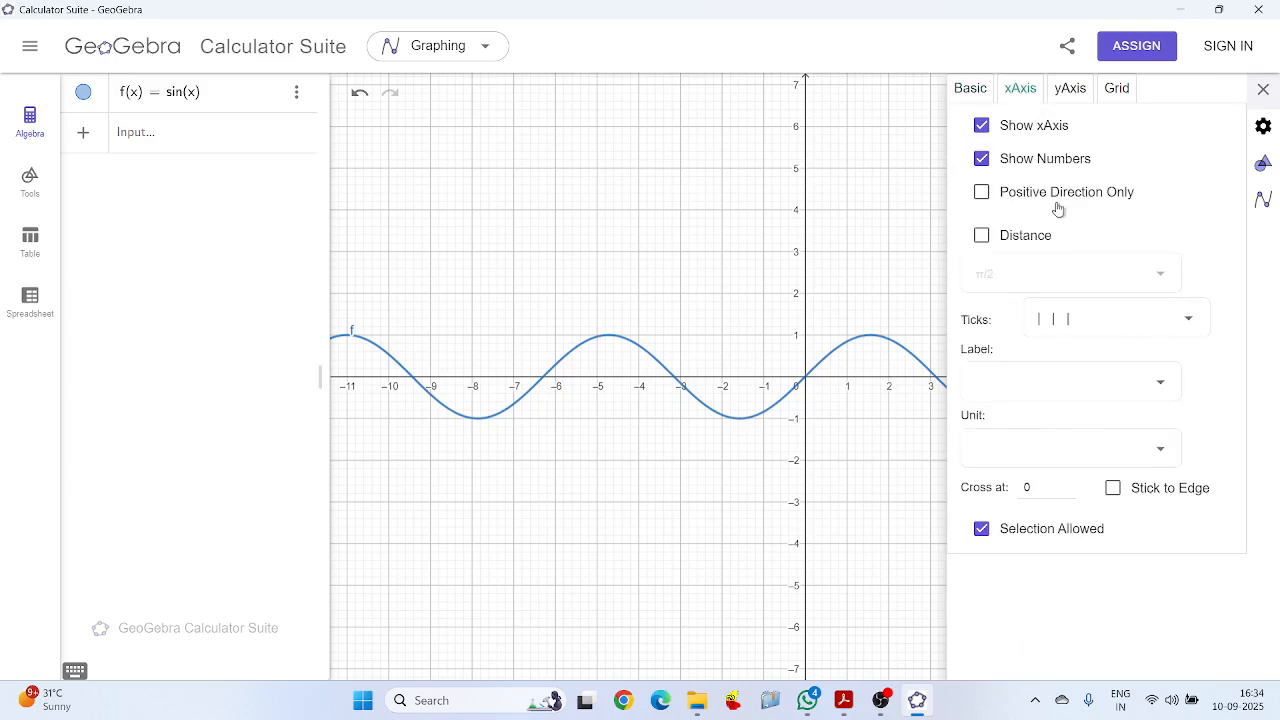
left_click(1042, 236)
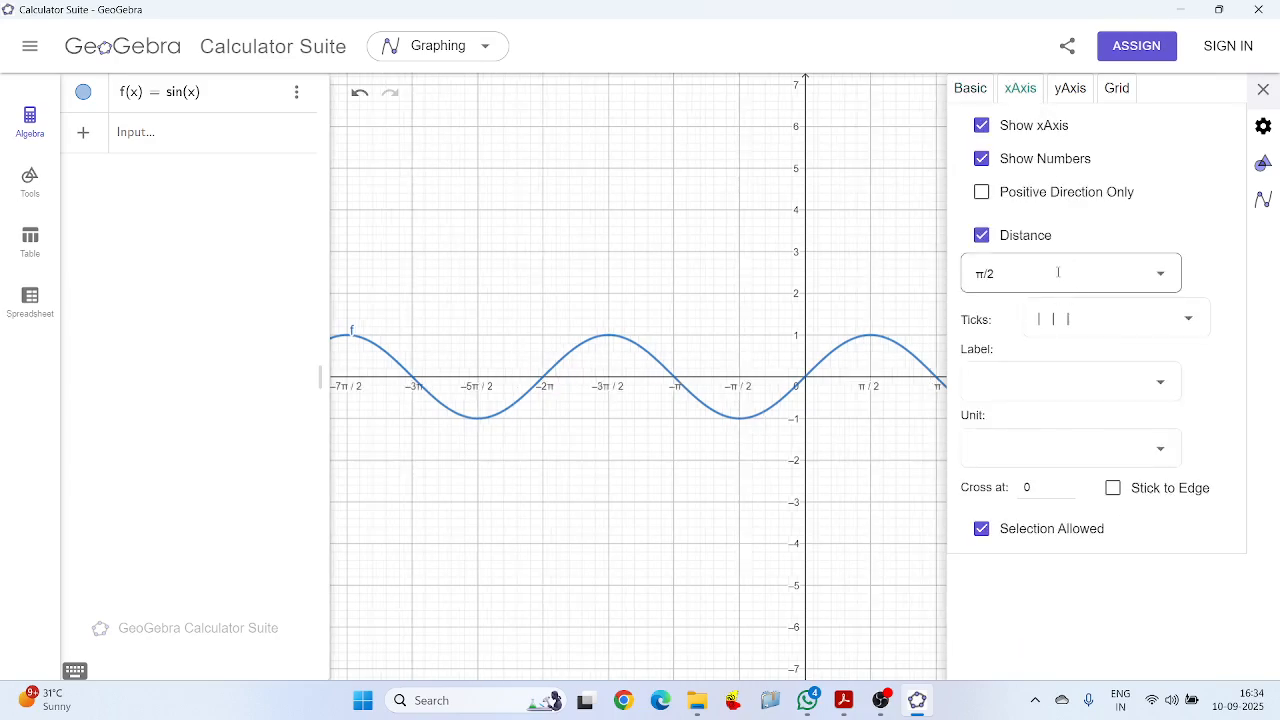
left_click(1058, 272)
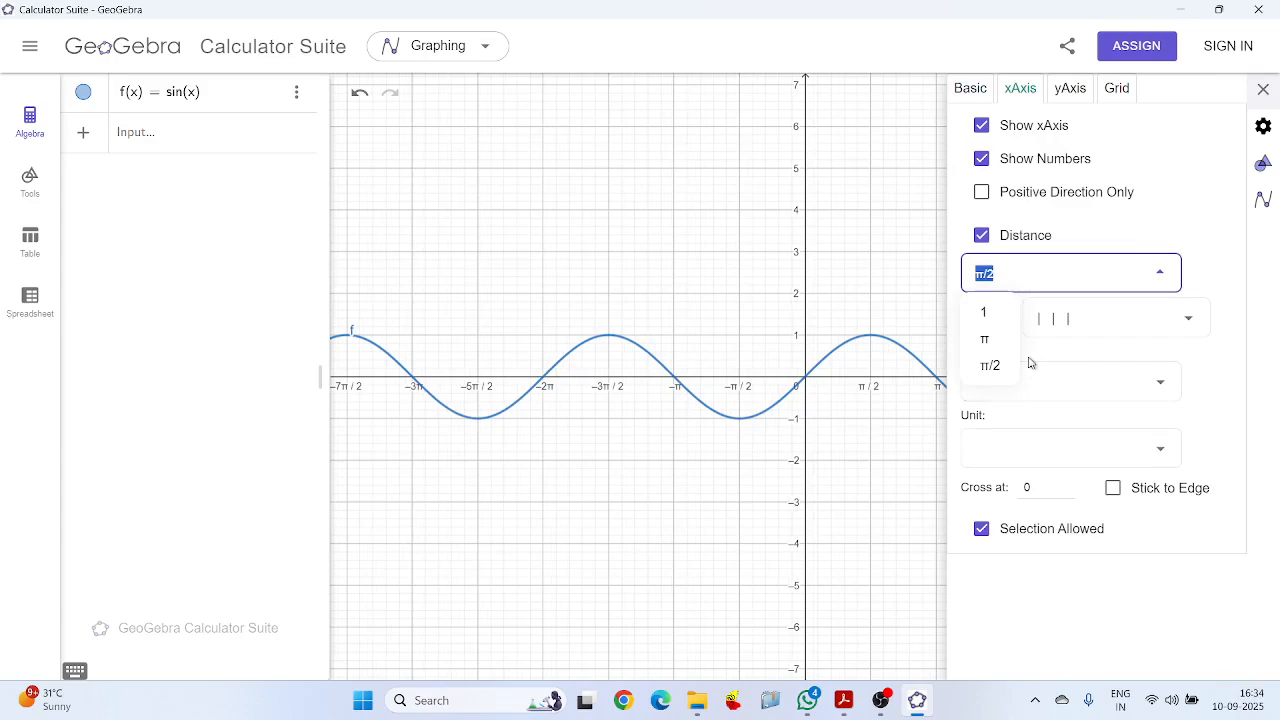
left_click(997, 367)
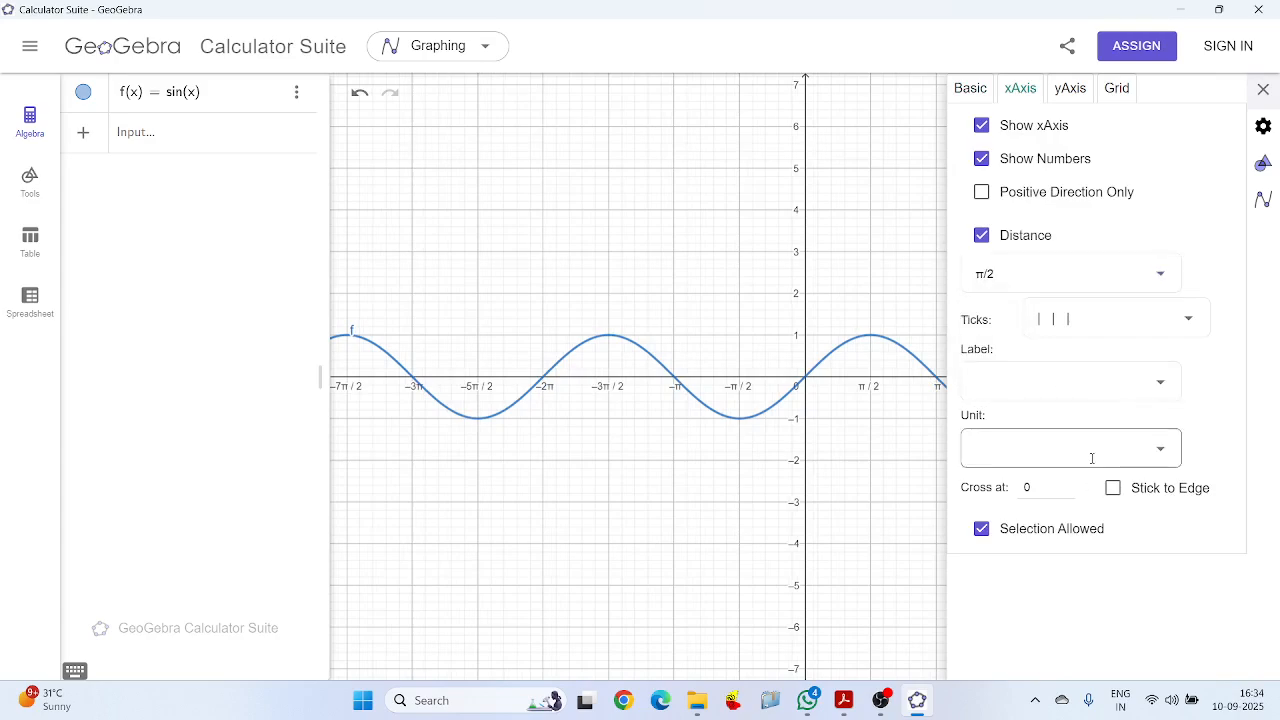
left_click(1263, 90)
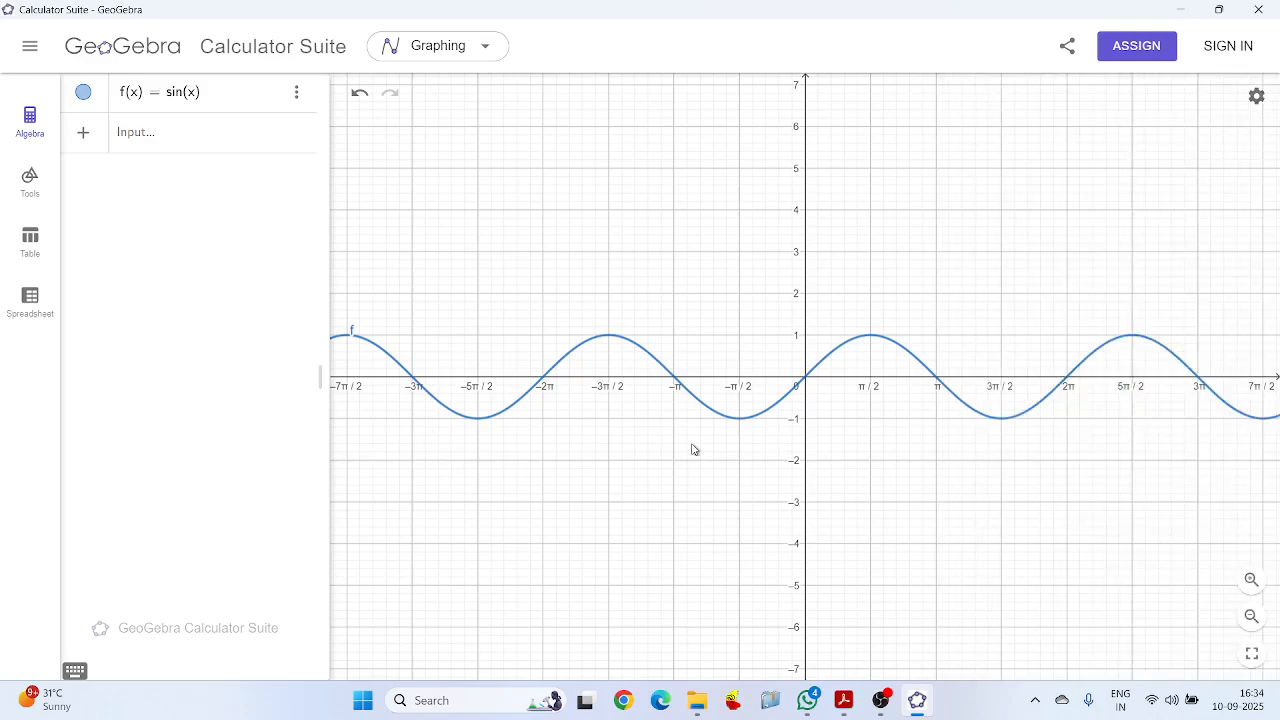
Examine the sine curve along the x-axis, including the interval from −π to π
scroll(699, 449, "down", 5)
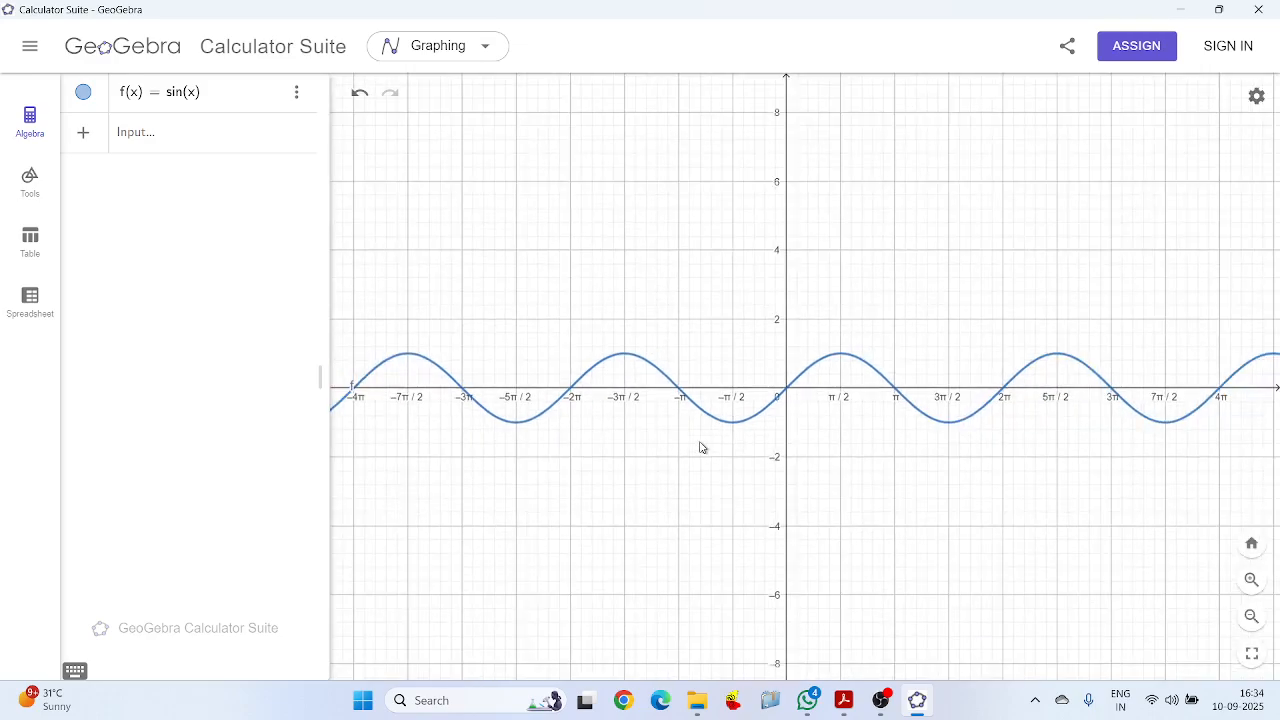
left_click_drag(878, 518, 851, 431)
scroll(860, 425, "up", 5)
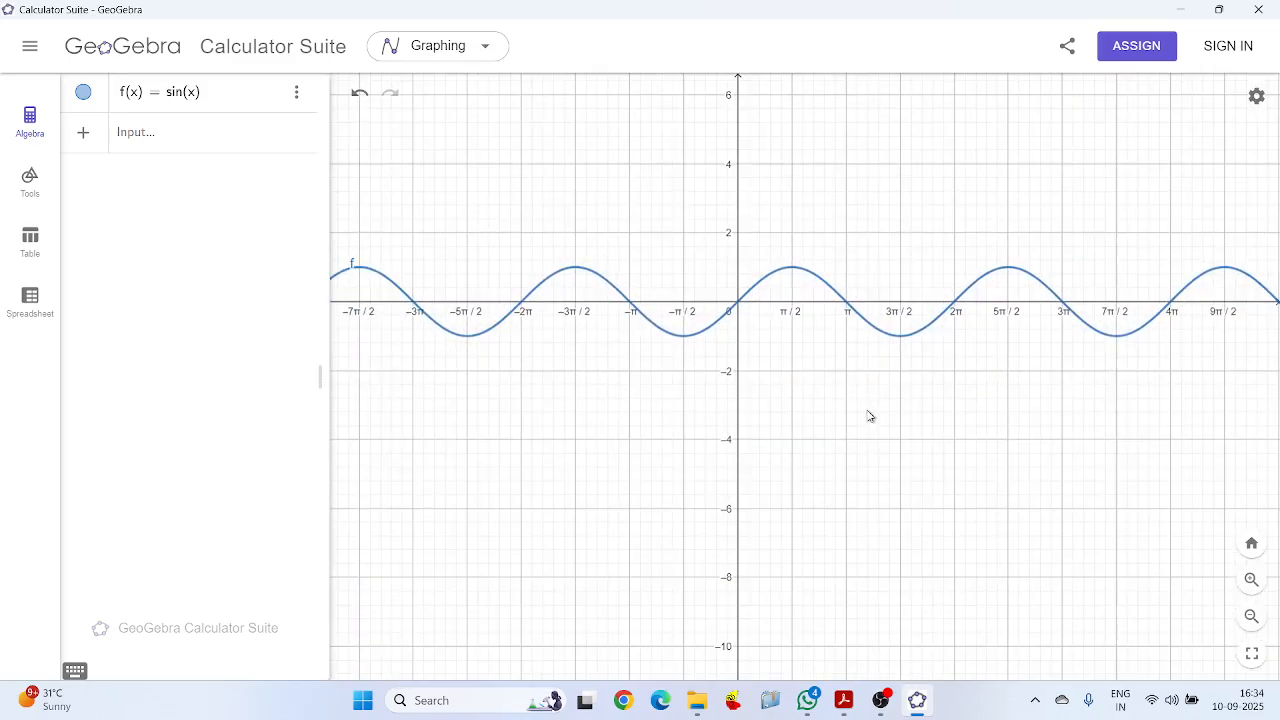
left_click_drag(805, 300, 855, 108)
left_click_drag(846, 191, 781, 415)
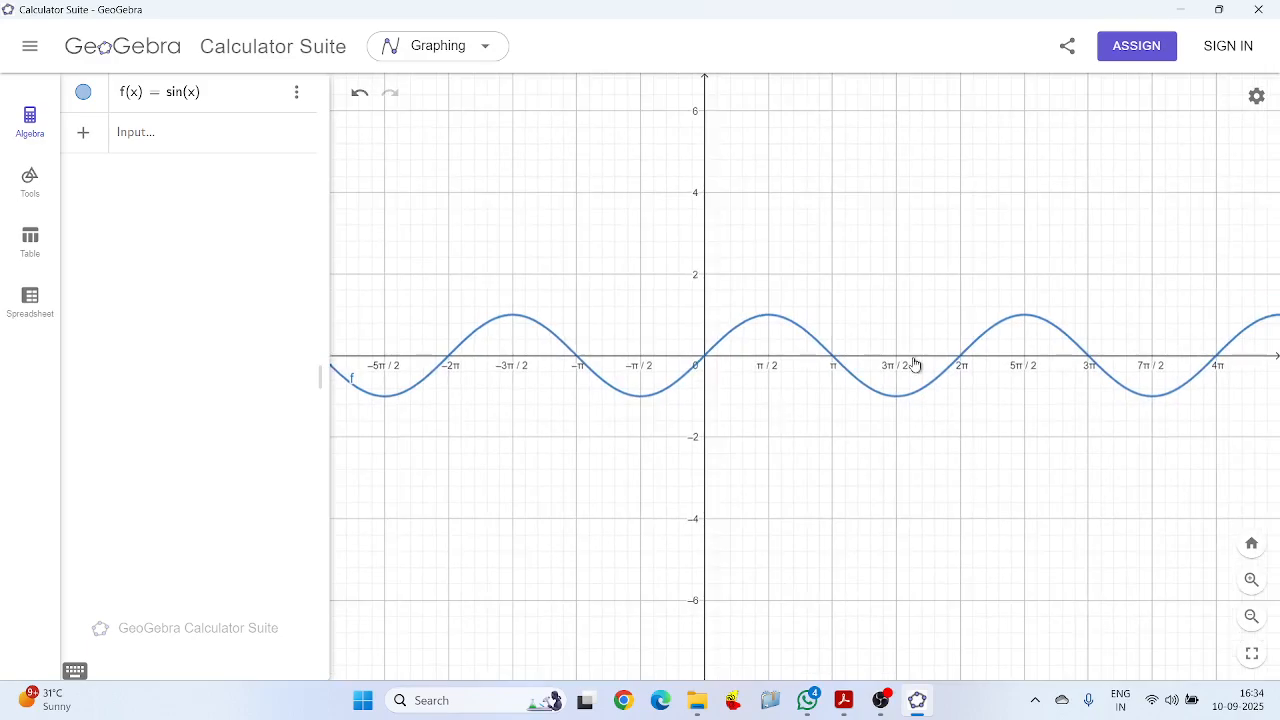
scroll(913, 362, "down", 1)
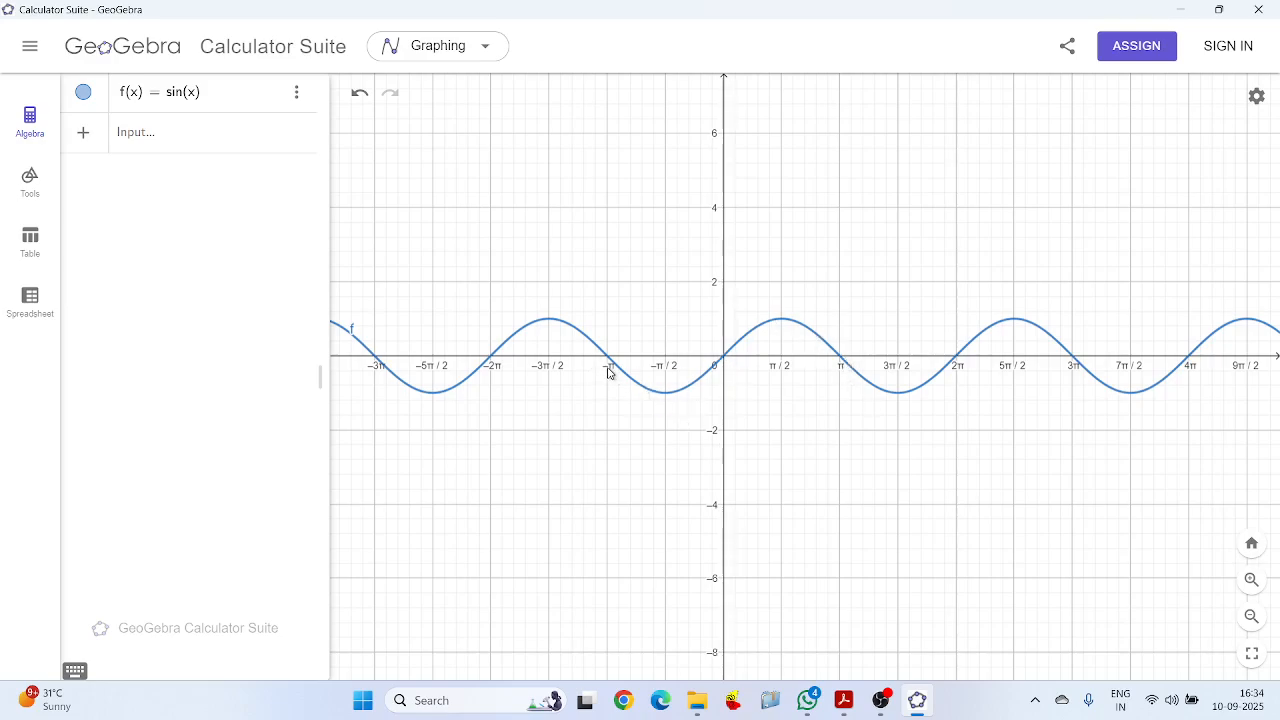
Review the graph's x-axis, y-axis and basic settings, and dismiss the WhatsApp notification
right_click(732, 220)
left_click(816, 374)
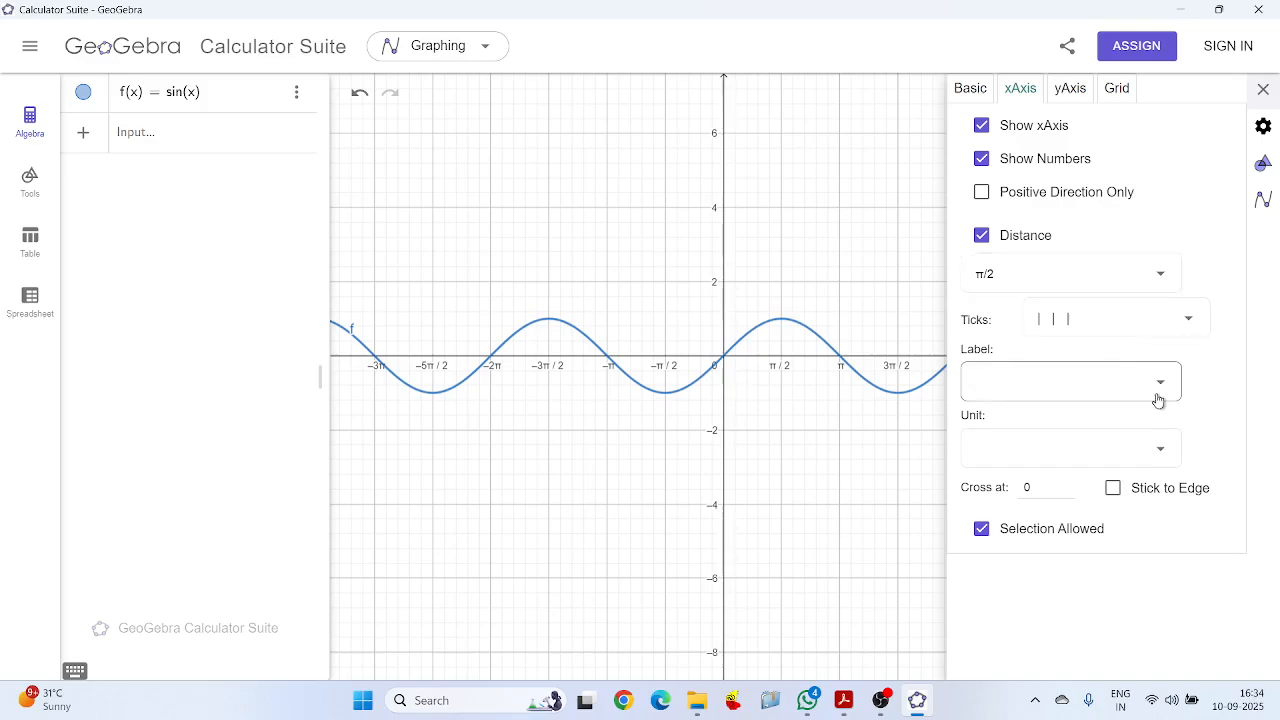
left_click(1064, 86)
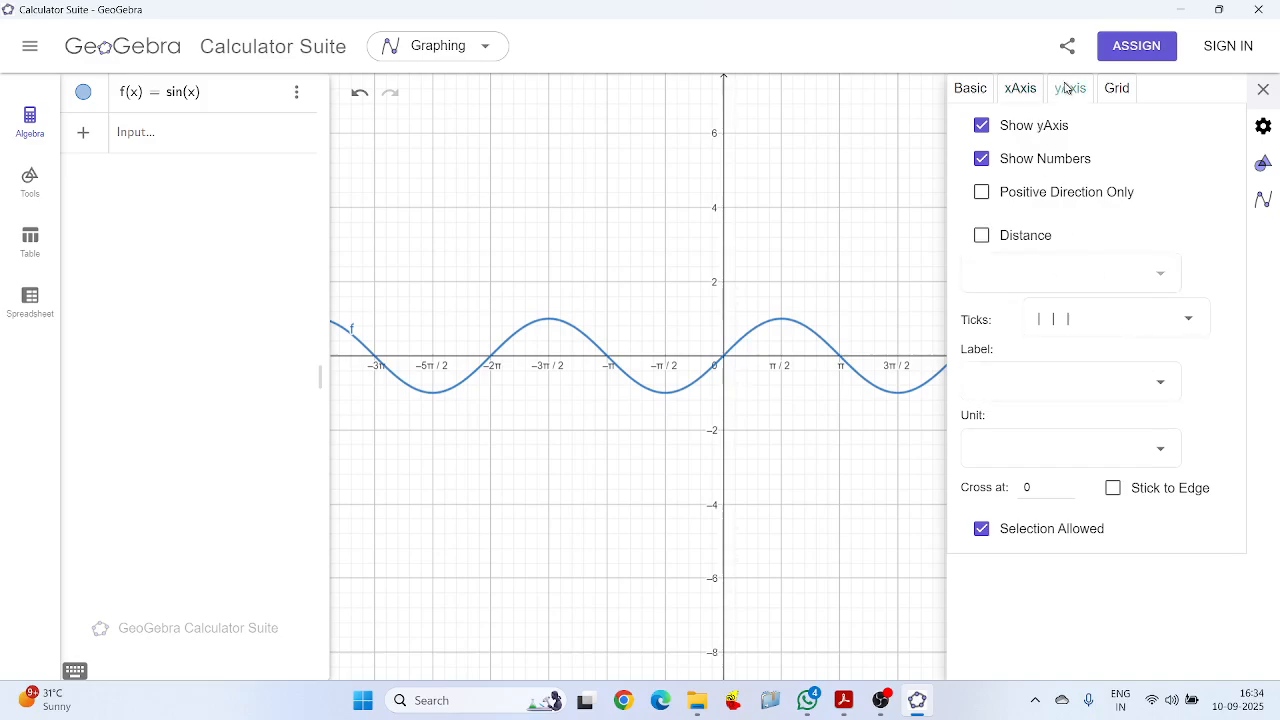
left_click(952, 92)
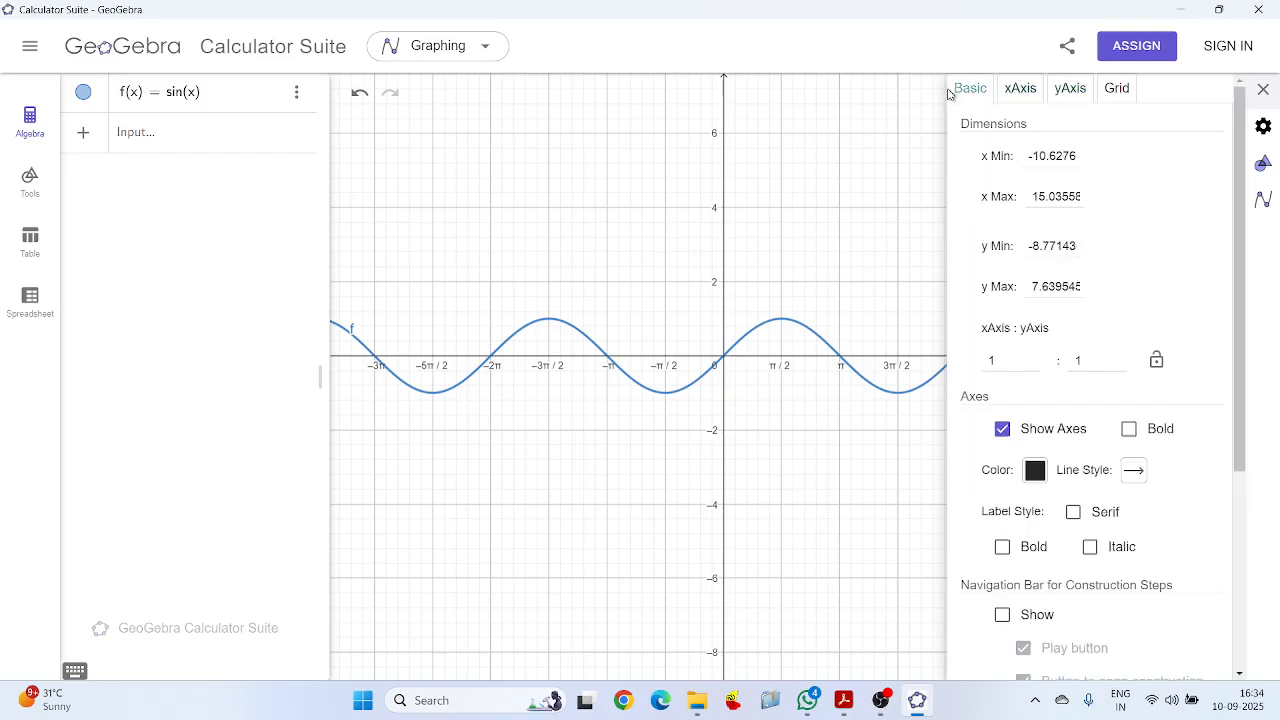
left_click(1014, 90)
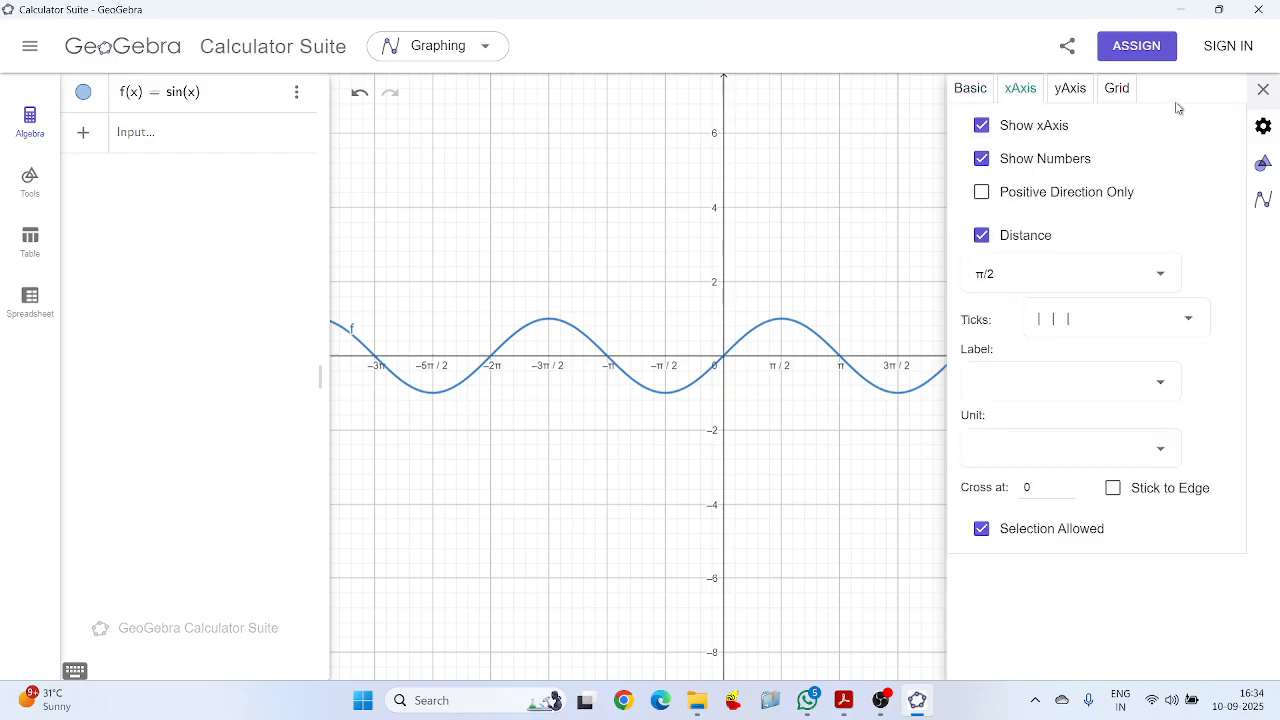
left_click(1262, 89)
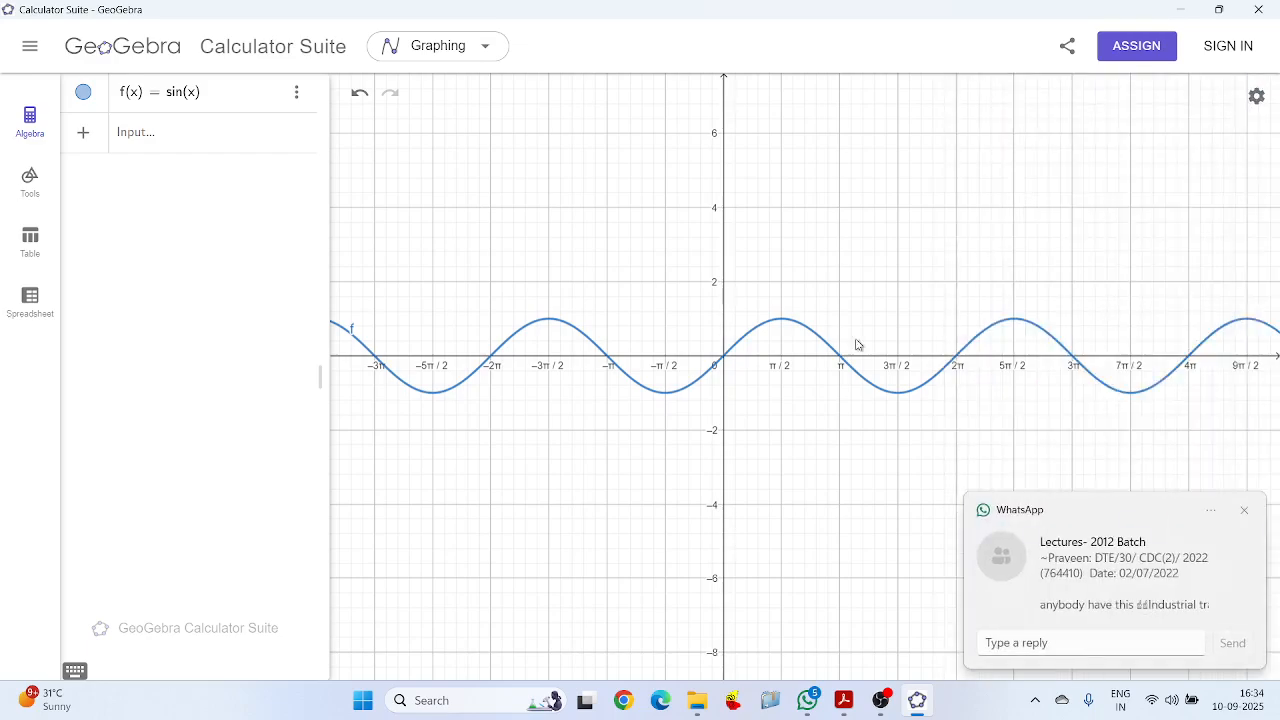
left_click(1244, 511)
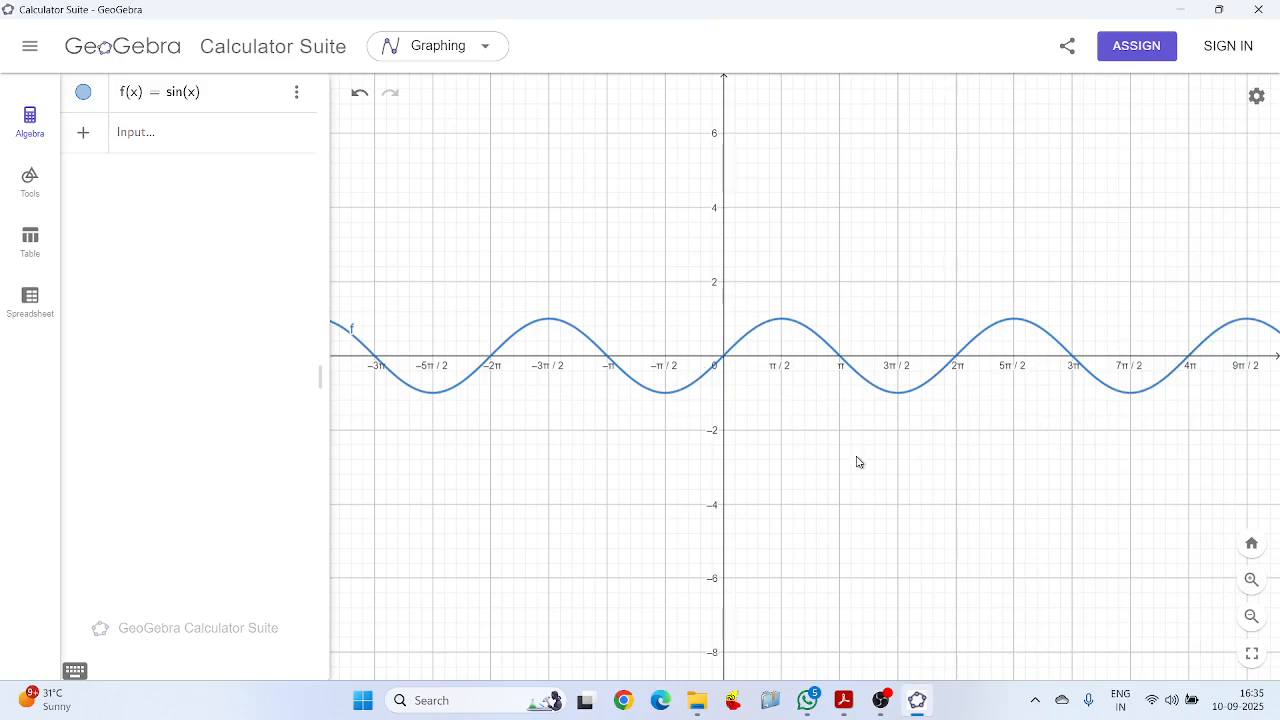
Plot cos(x) and tan(x) as two new expressions below the sine function
left_click(185, 140)
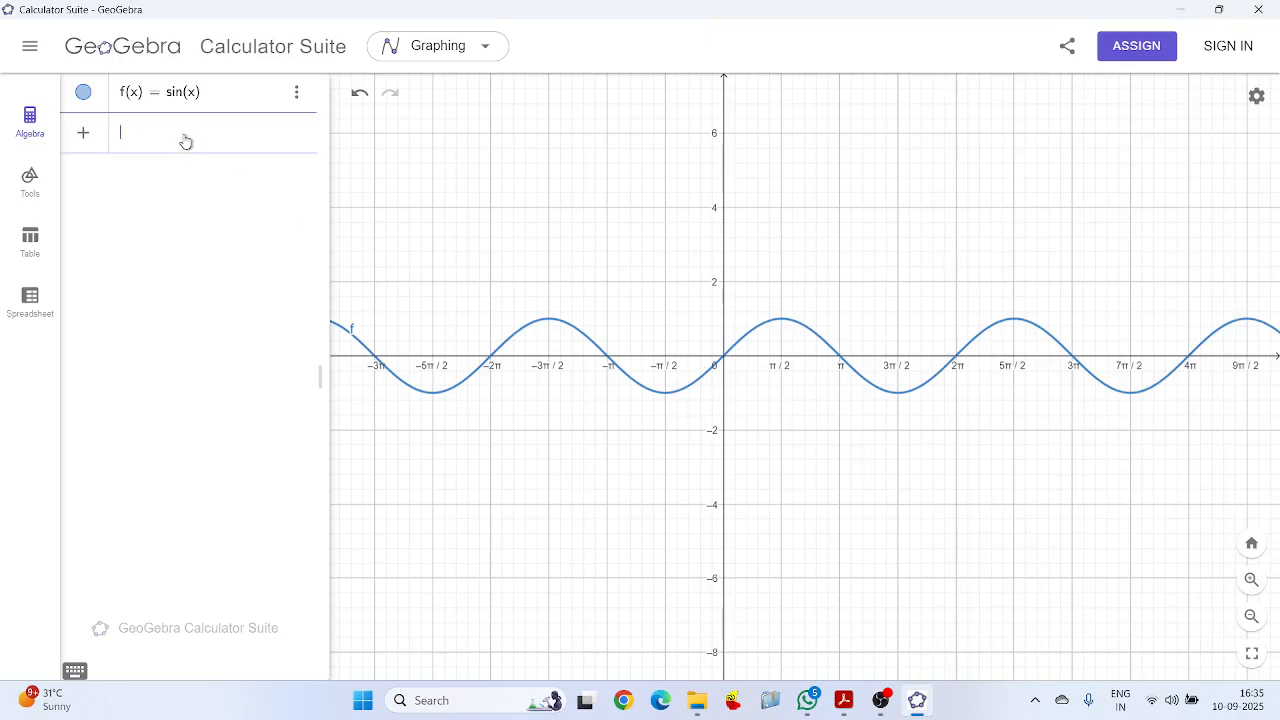
type("cos")
type("(x)")
key("Return")
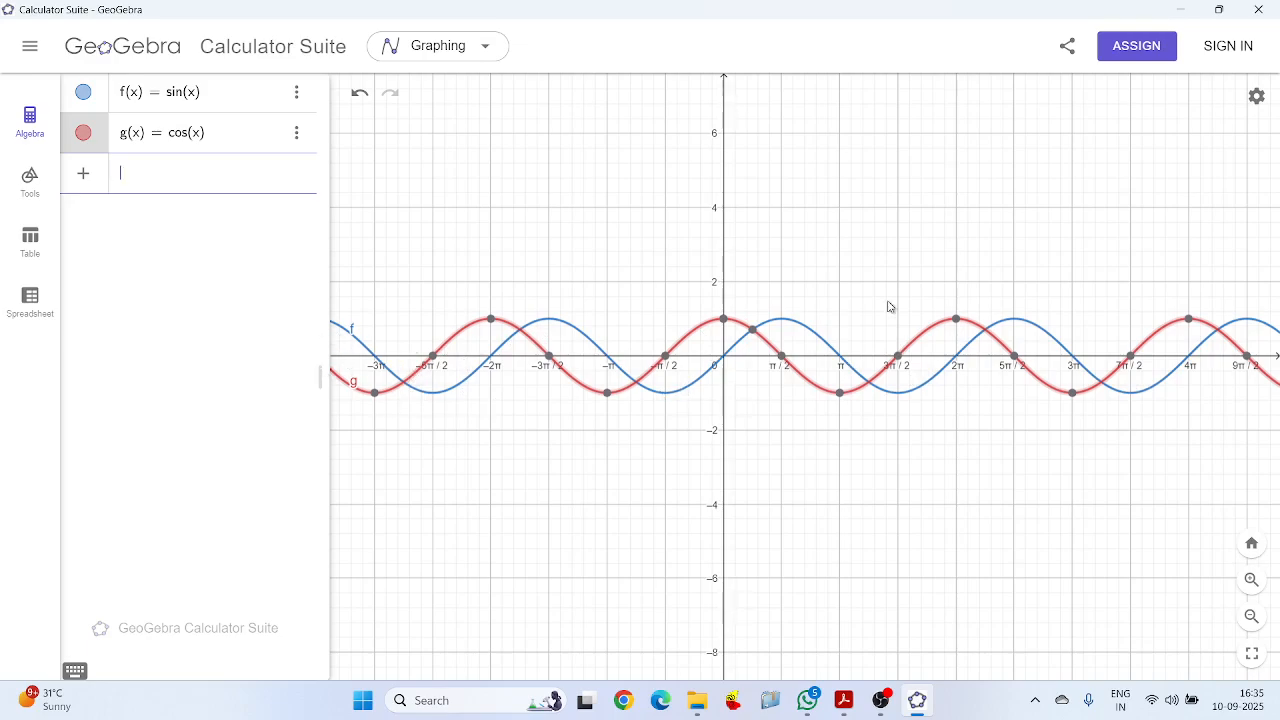
type("tan(x)")
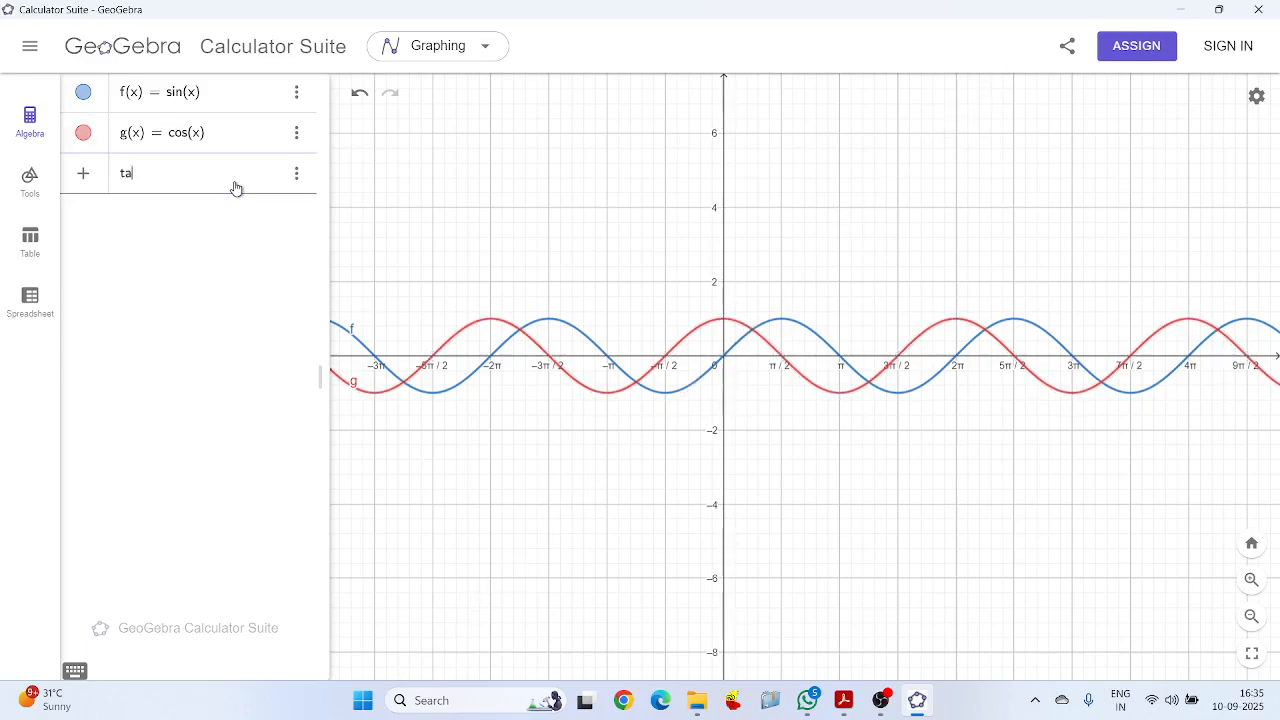
key("Return")
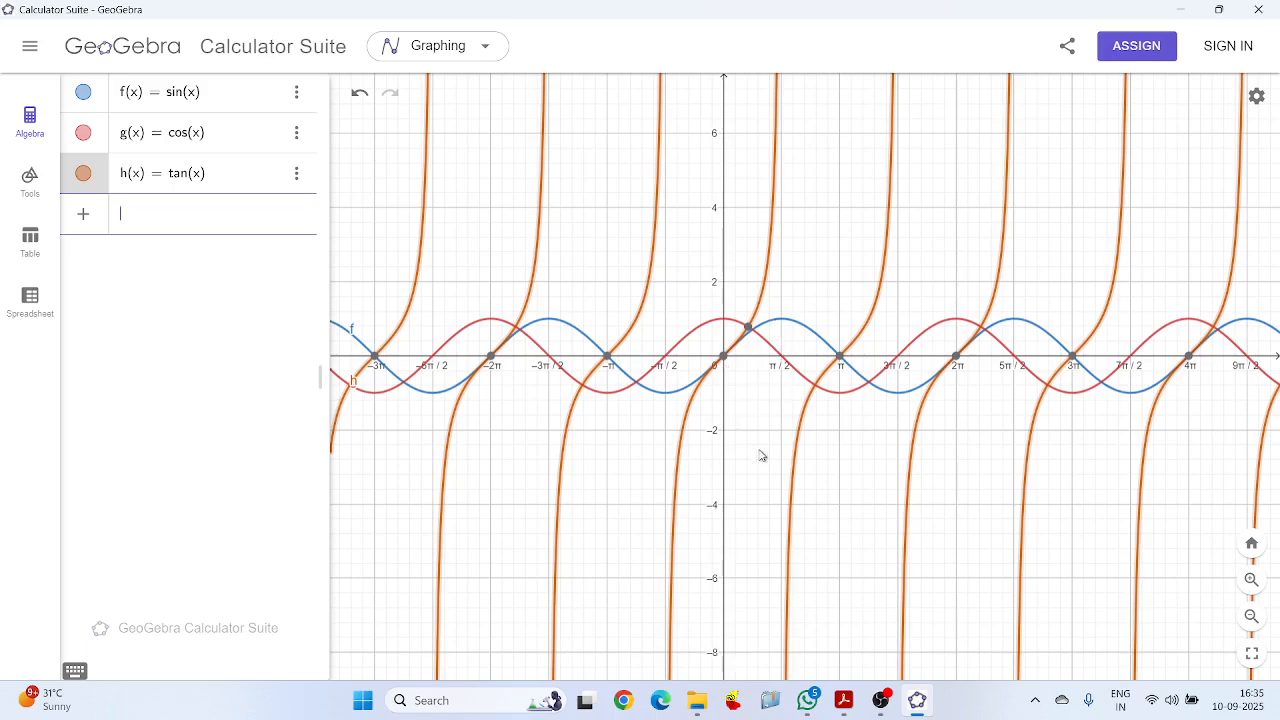
Examine the sine, cosine and tangent curves, both up close near the origin and over a wider x-axis range
scroll(690, 285, "up", 2)
scroll(688, 285, "down", 3)
left_click_drag(688, 285, 930, 152)
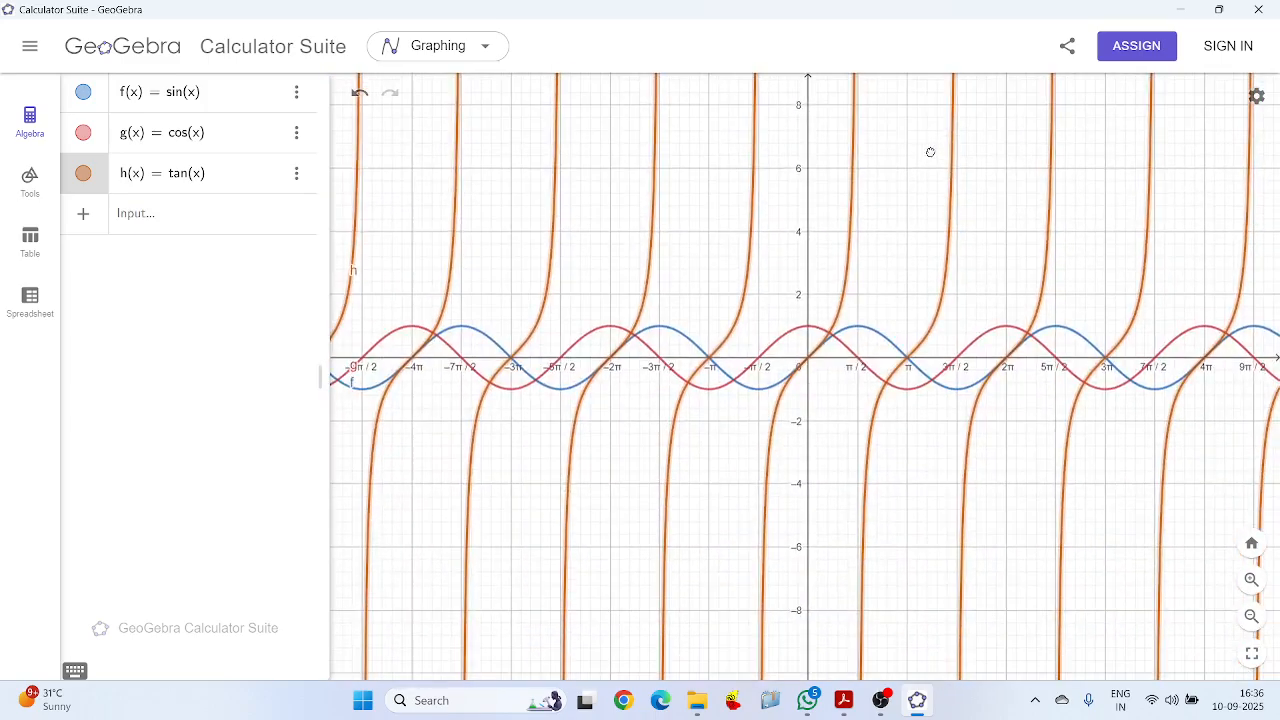
scroll(893, 462, "up", 3)
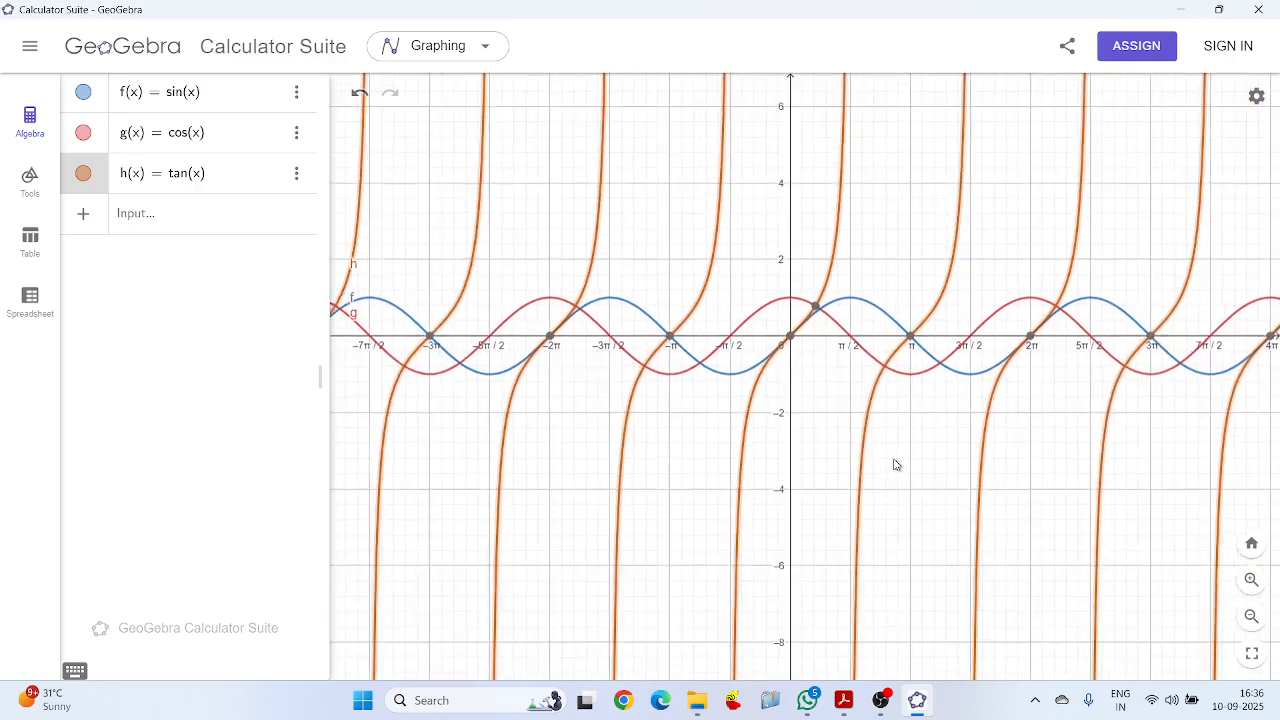
scroll(800, 325, "up", 5)
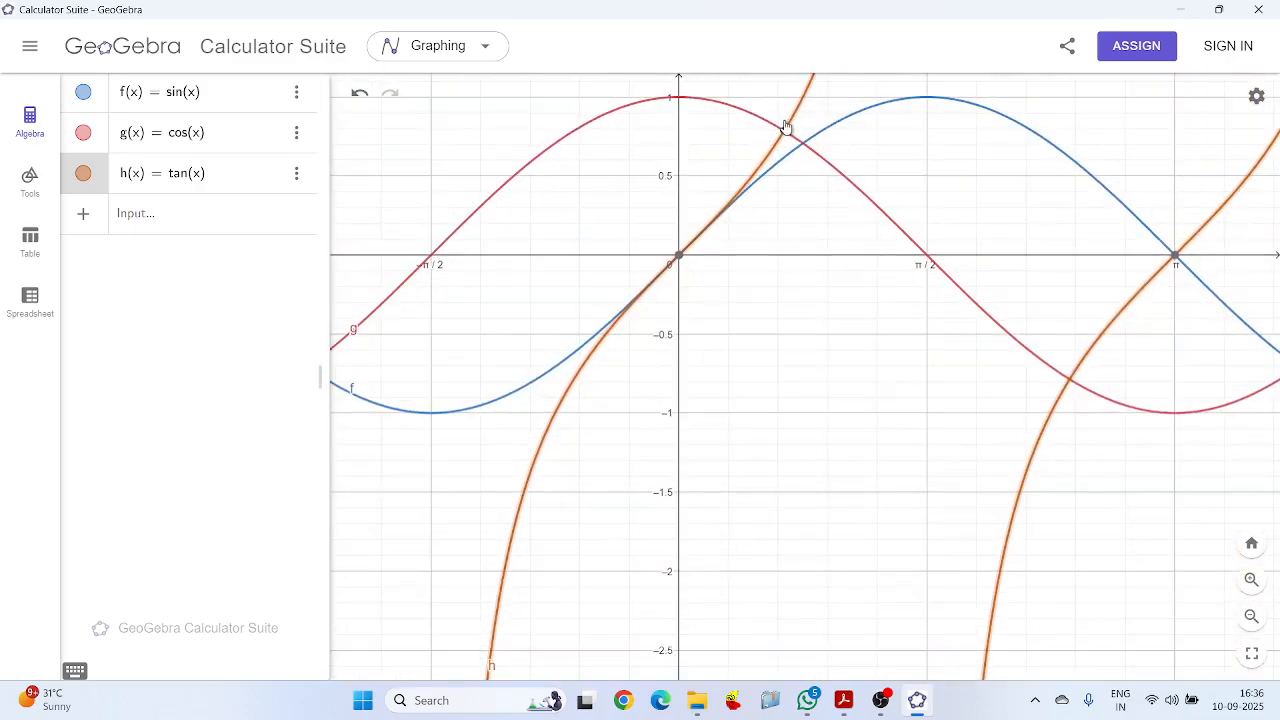
scroll(814, 211, "up", 4)
left_click_drag(833, 247, 861, 412)
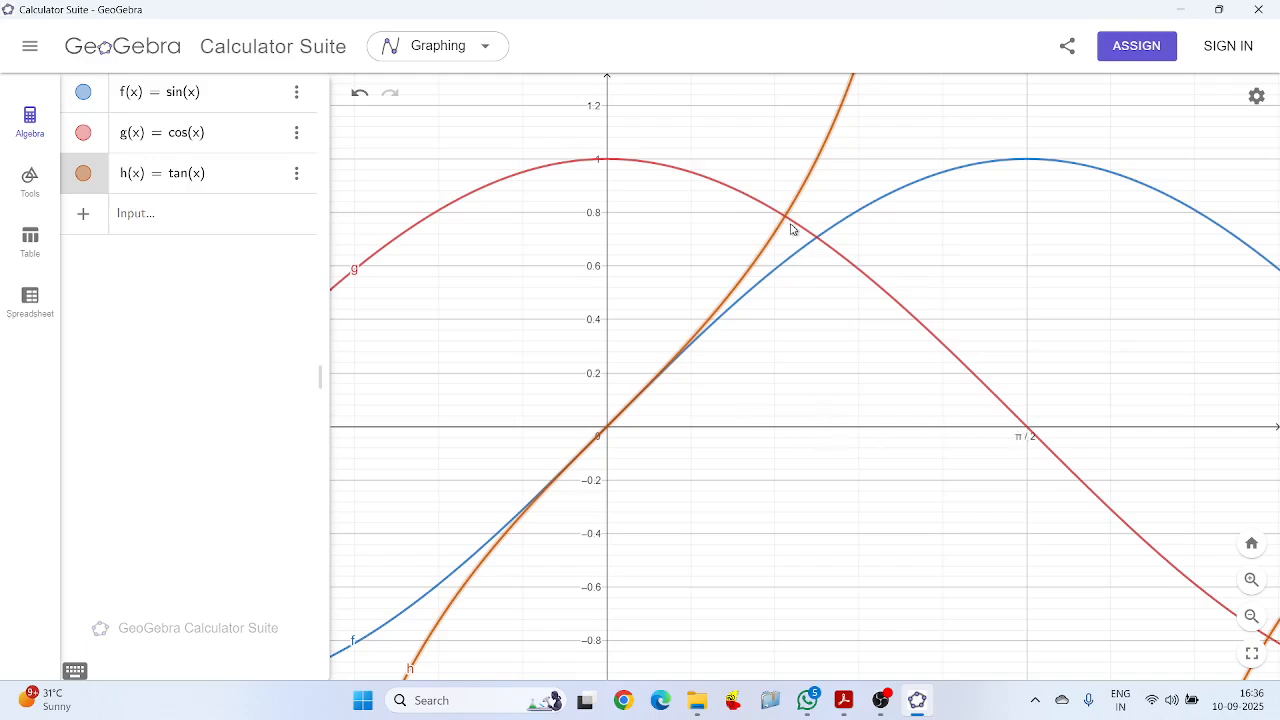
left_click(818, 160)
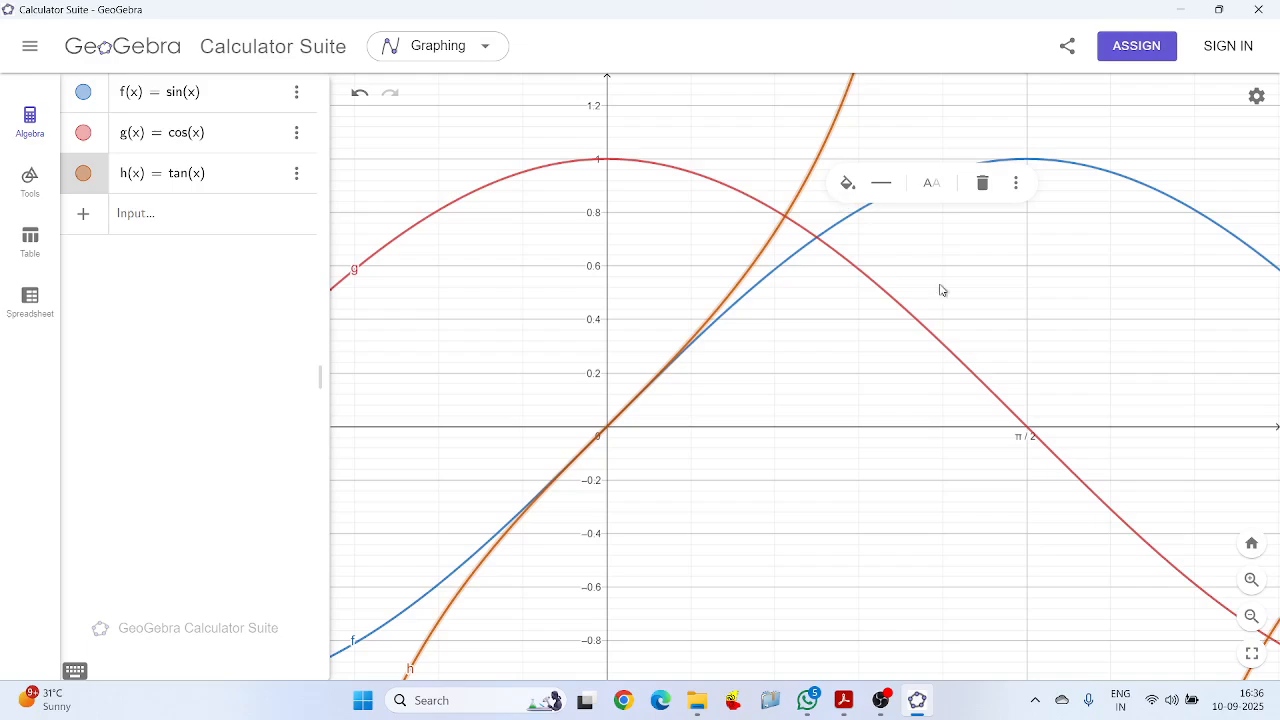
left_click(976, 321)
scroll(694, 366, "down", 5)
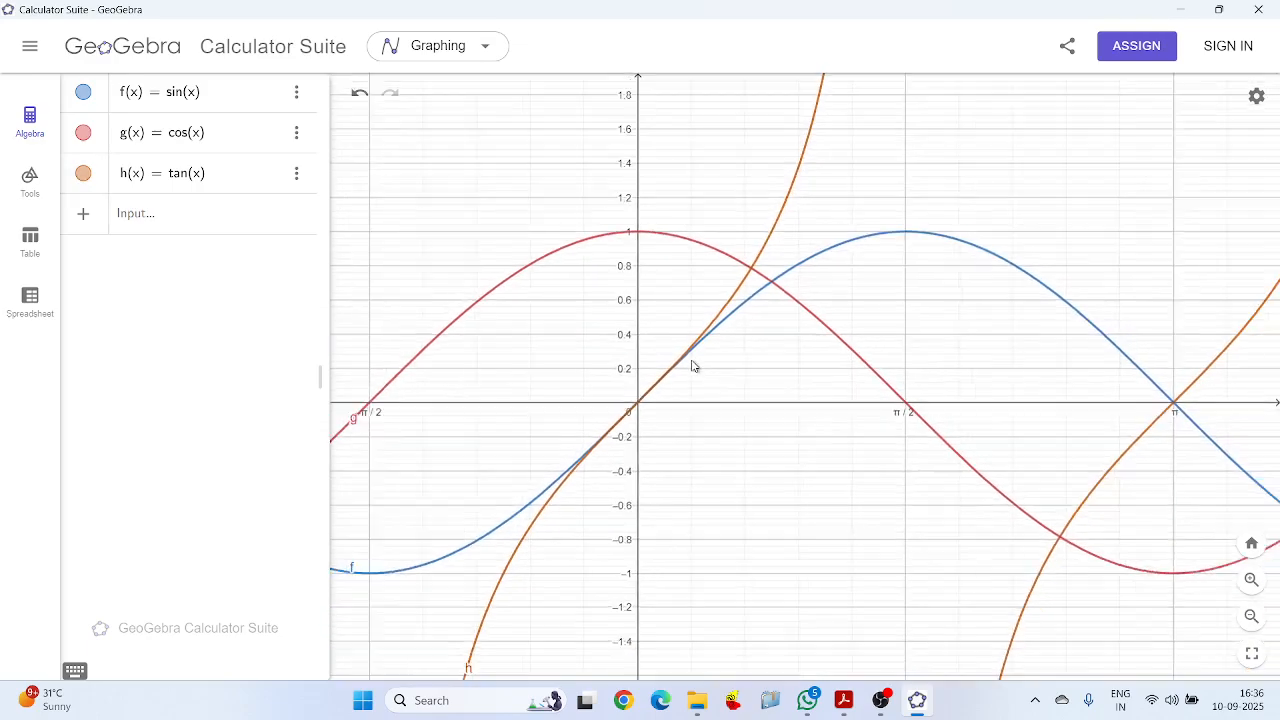
scroll(690, 385, "down", 6)
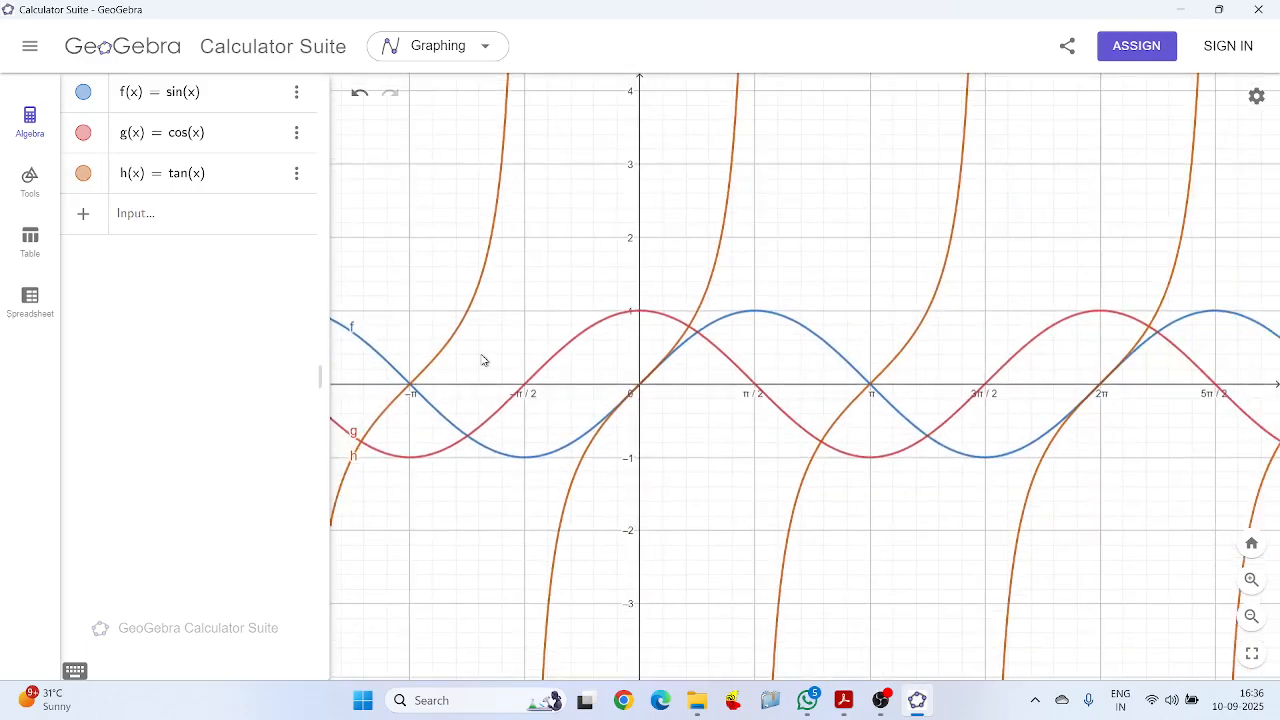
scroll(646, 392, "down", 2)
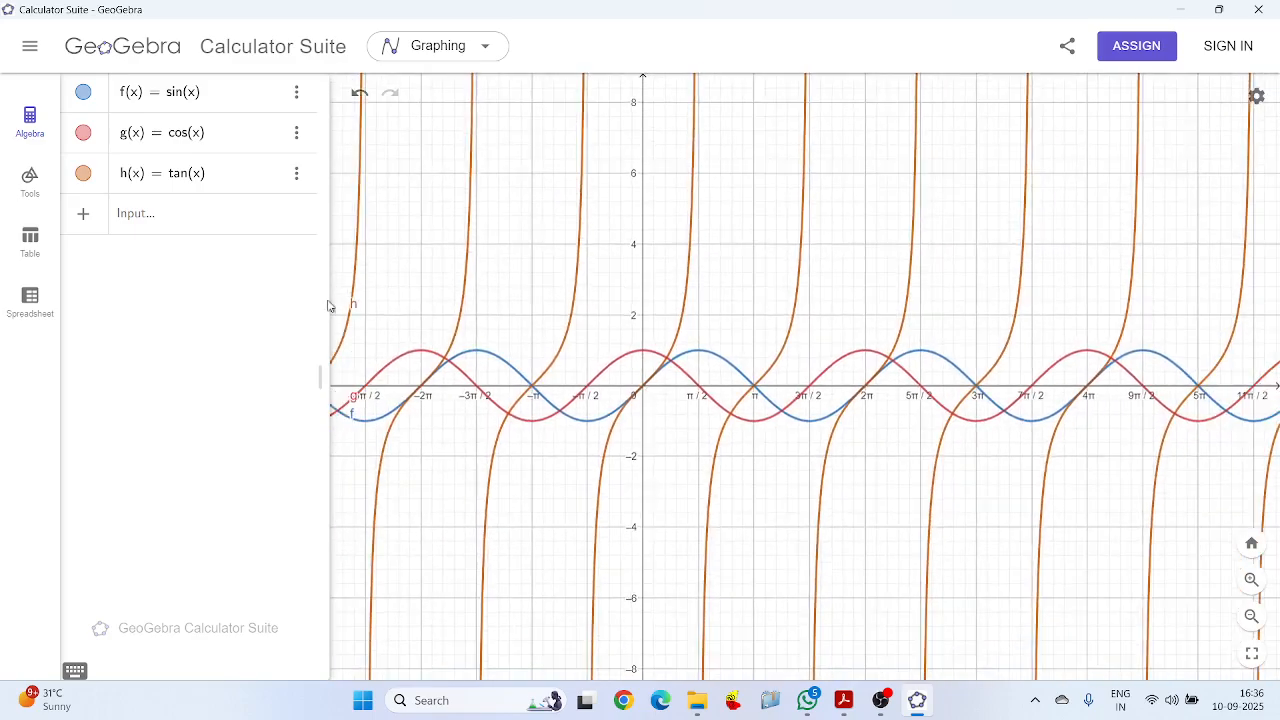
Delete the sin(x), cos(x) and tan(x) functions from the expression list
left_click(307, 94)
left_click(298, 93)
left_click(319, 174)
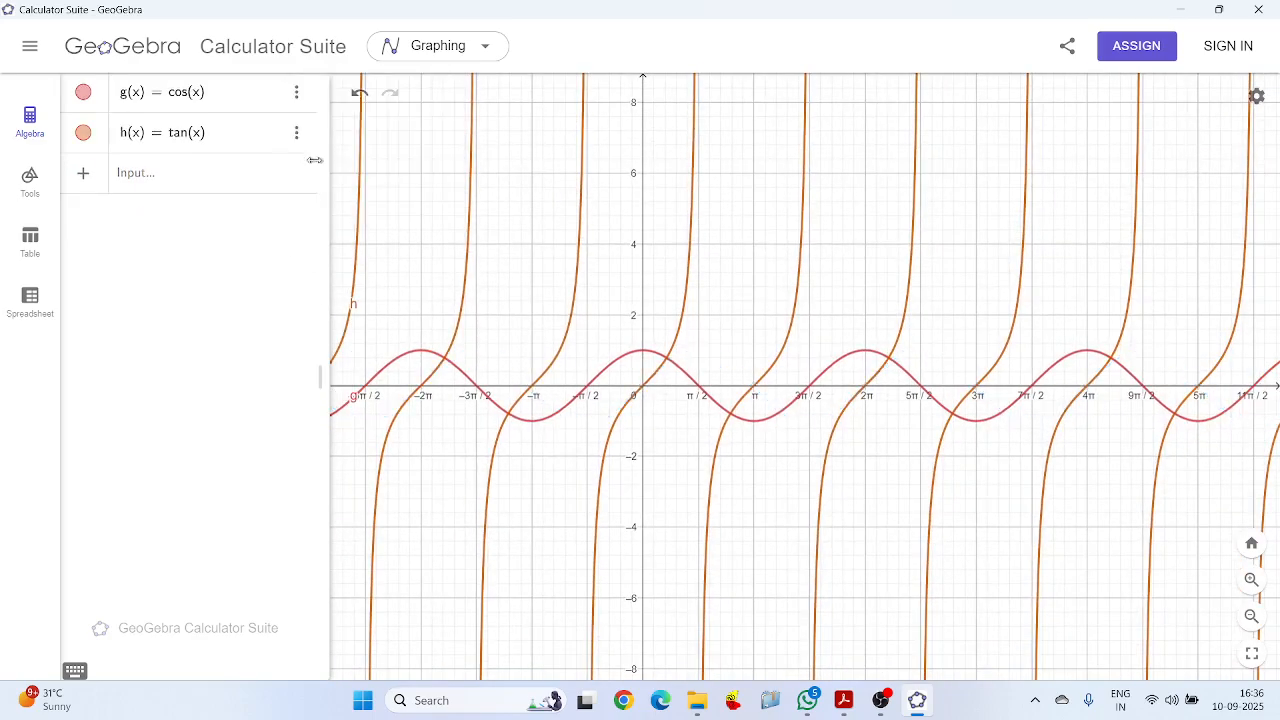
left_click(298, 92)
left_click(319, 174)
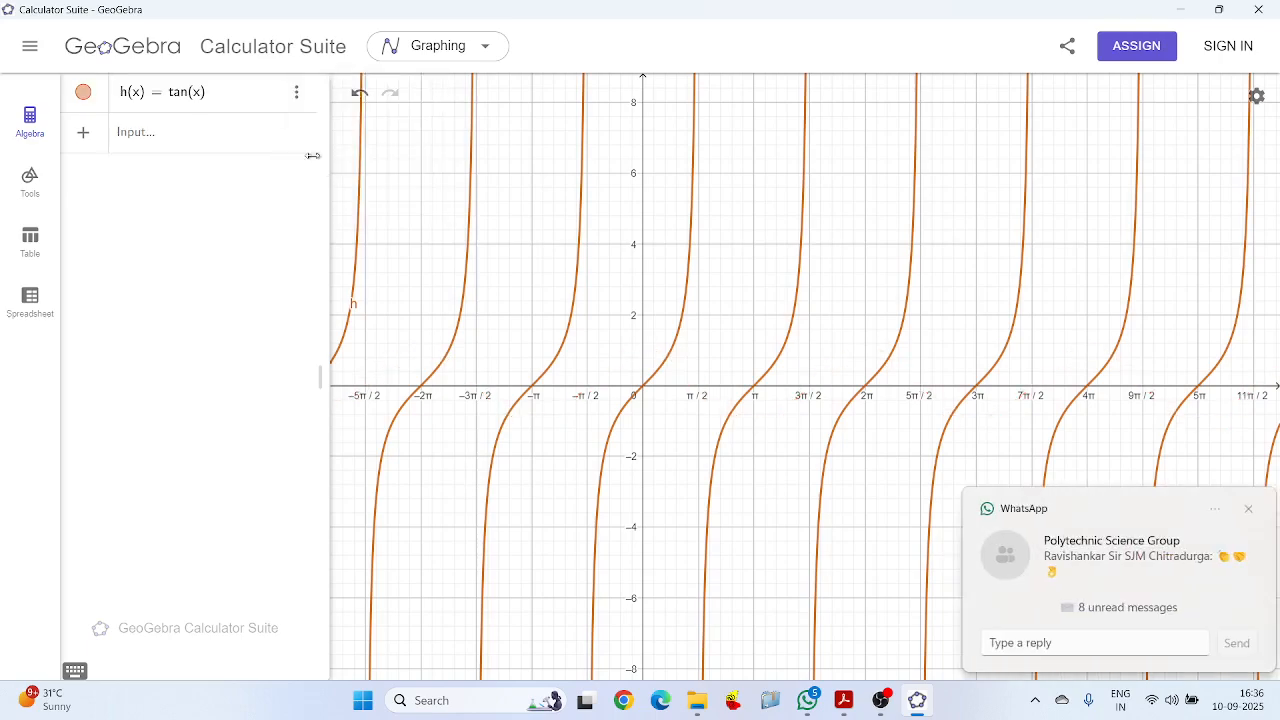
left_click(298, 92)
left_click(322, 176)
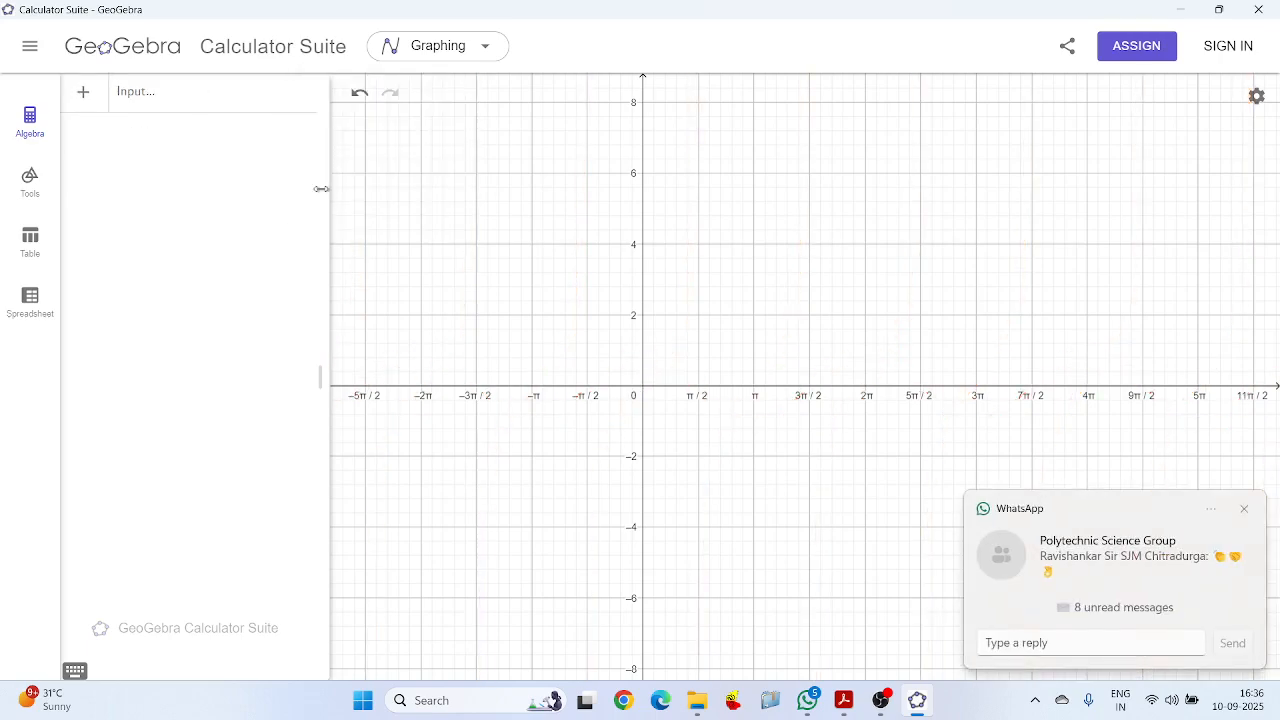
Plot sin(x), cos(x) and tan(x) again as three separate expressions
left_click(188, 93)
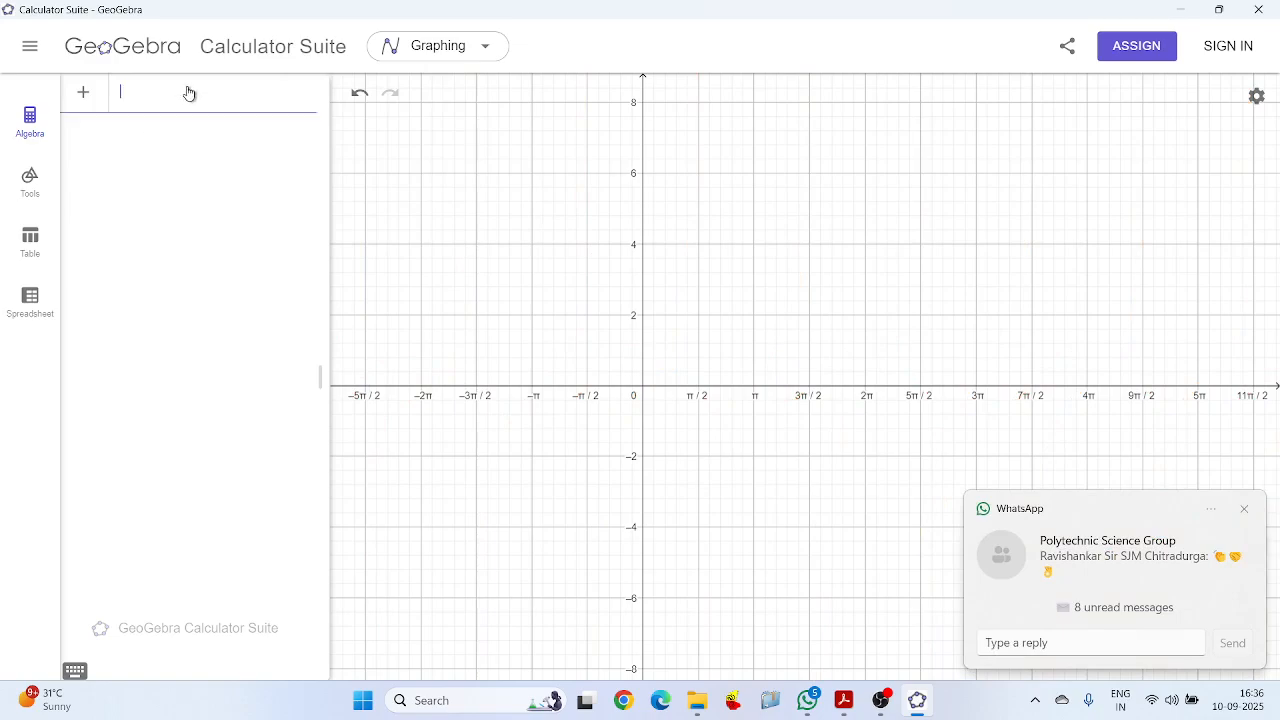
type("sin(x)")
key("Return")
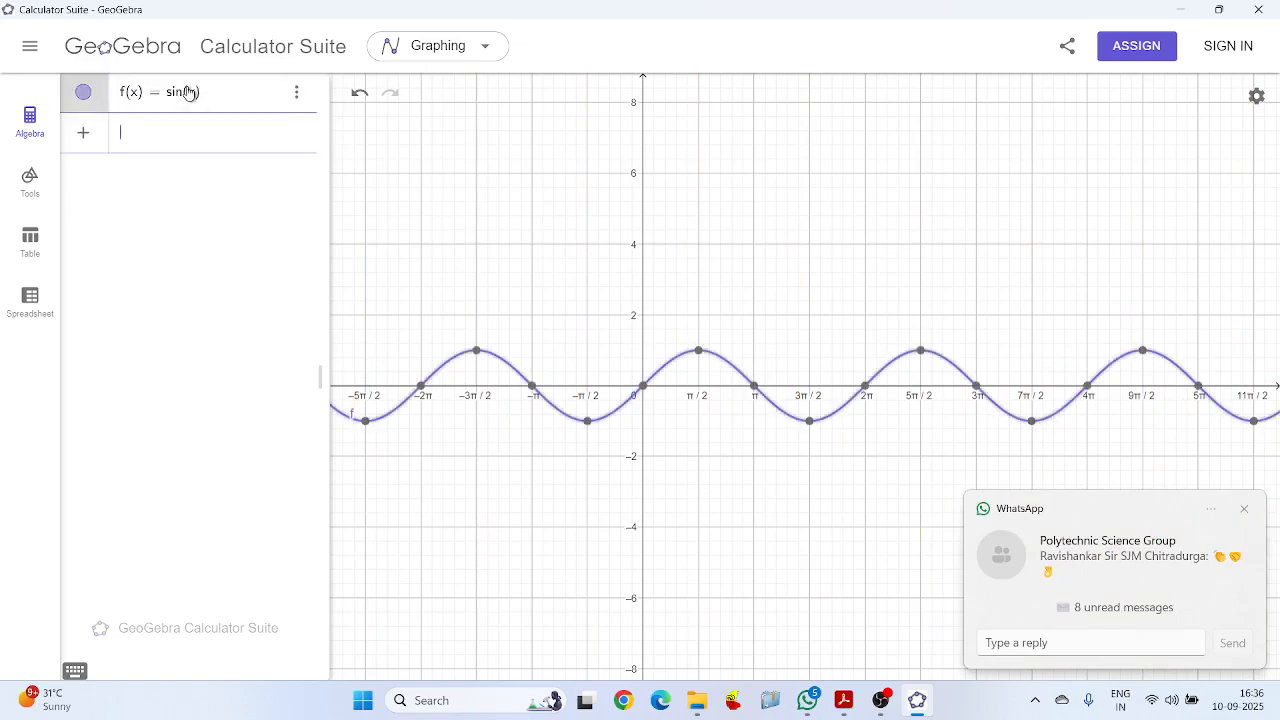
type("cos(x)")
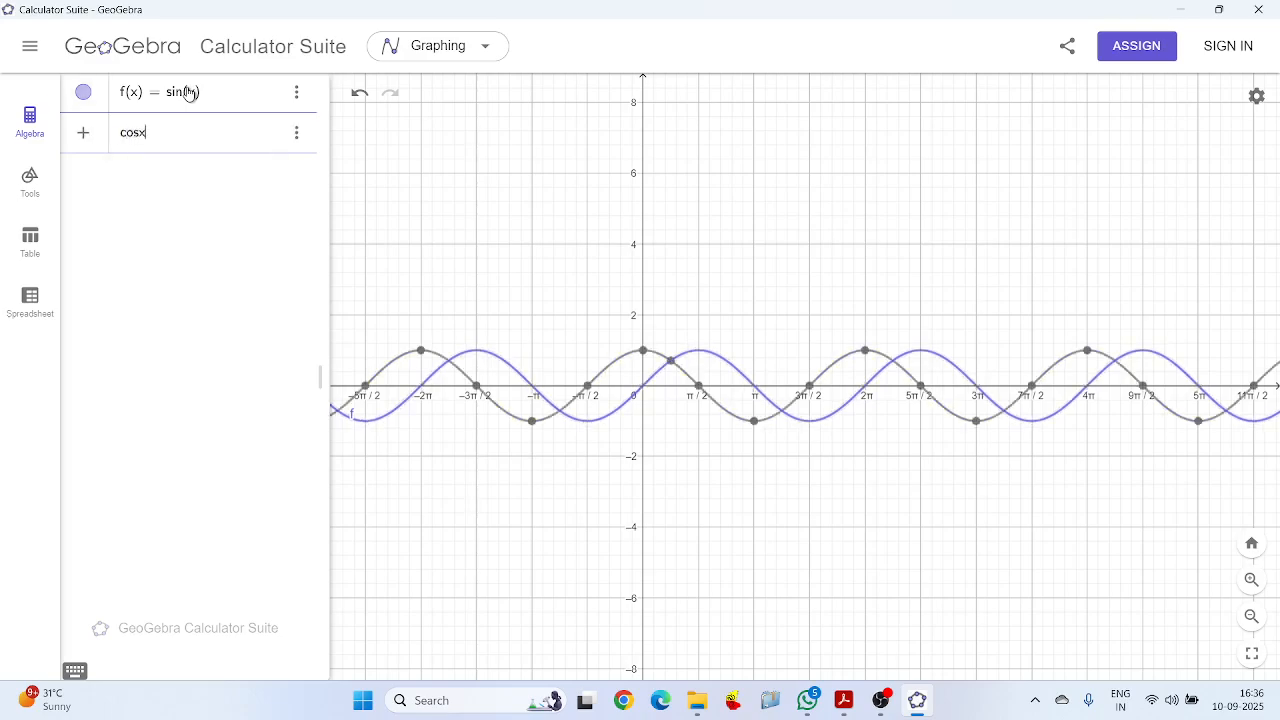
key("Return")
type("tan(x)")
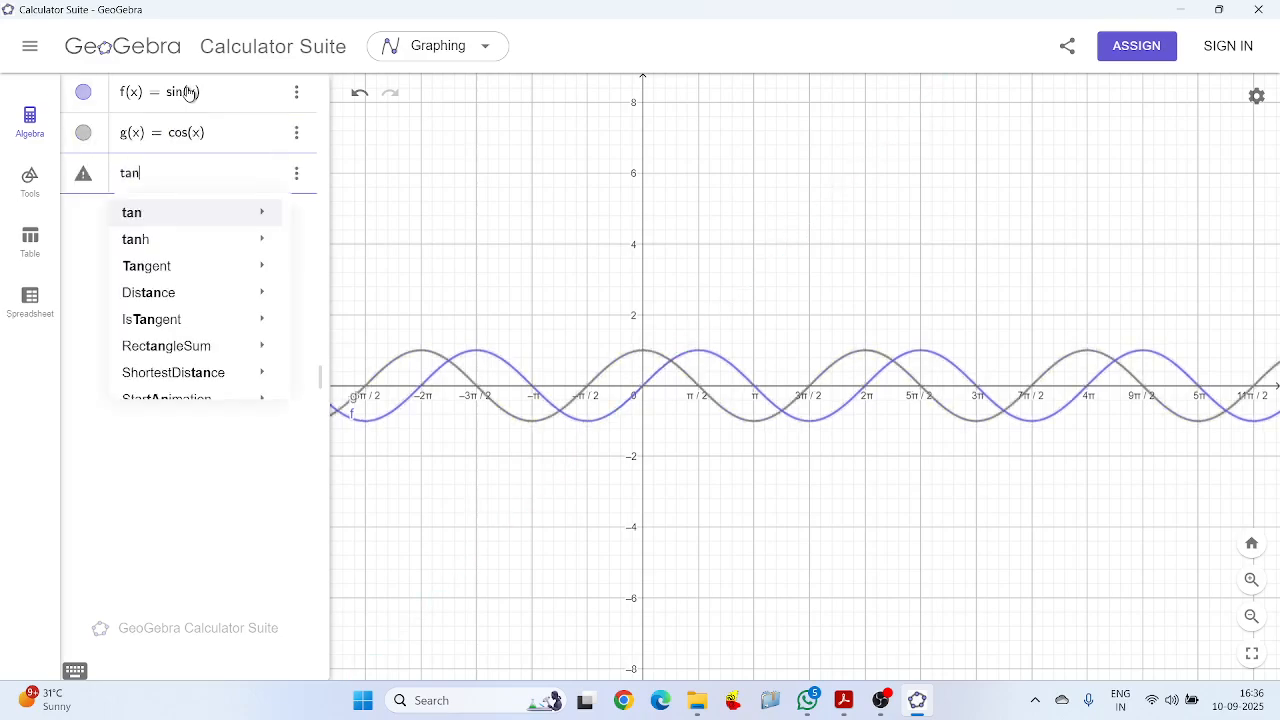
key("Return")
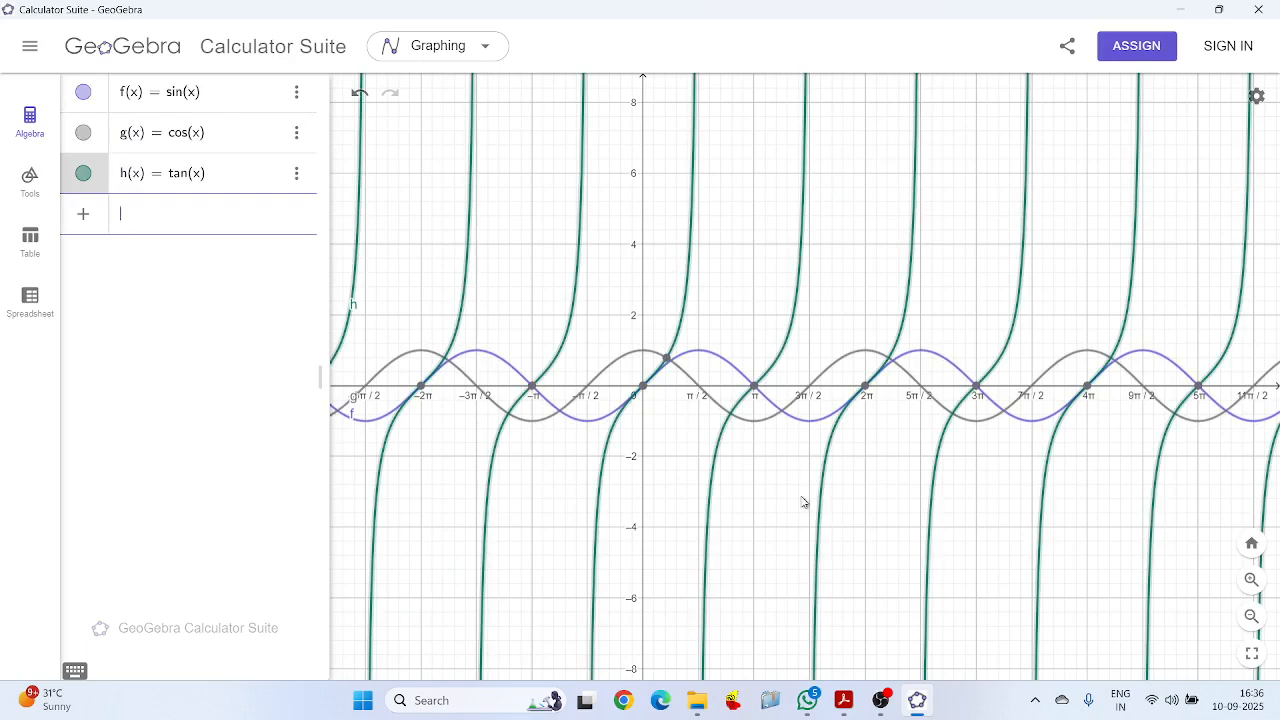
Review the graph's basic and x-axis settings, toggle the Distance option off and on, and close the settings
right_click(954, 252)
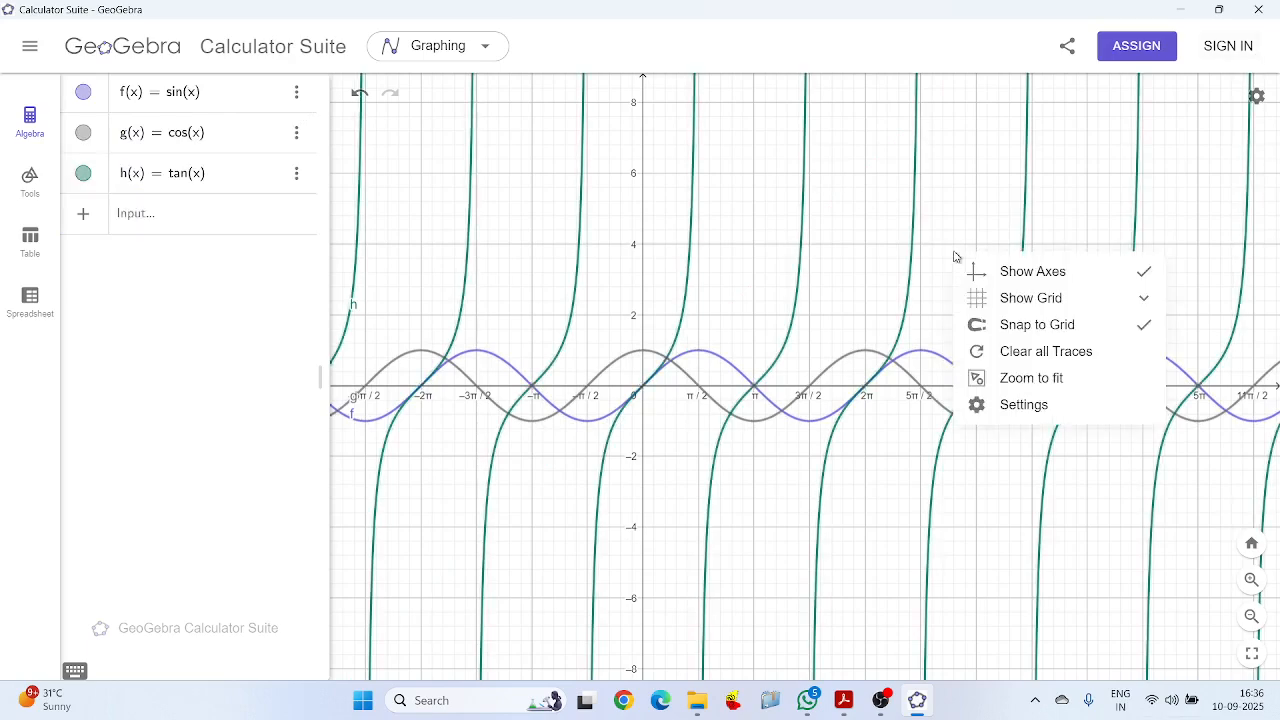
left_click(1020, 408)
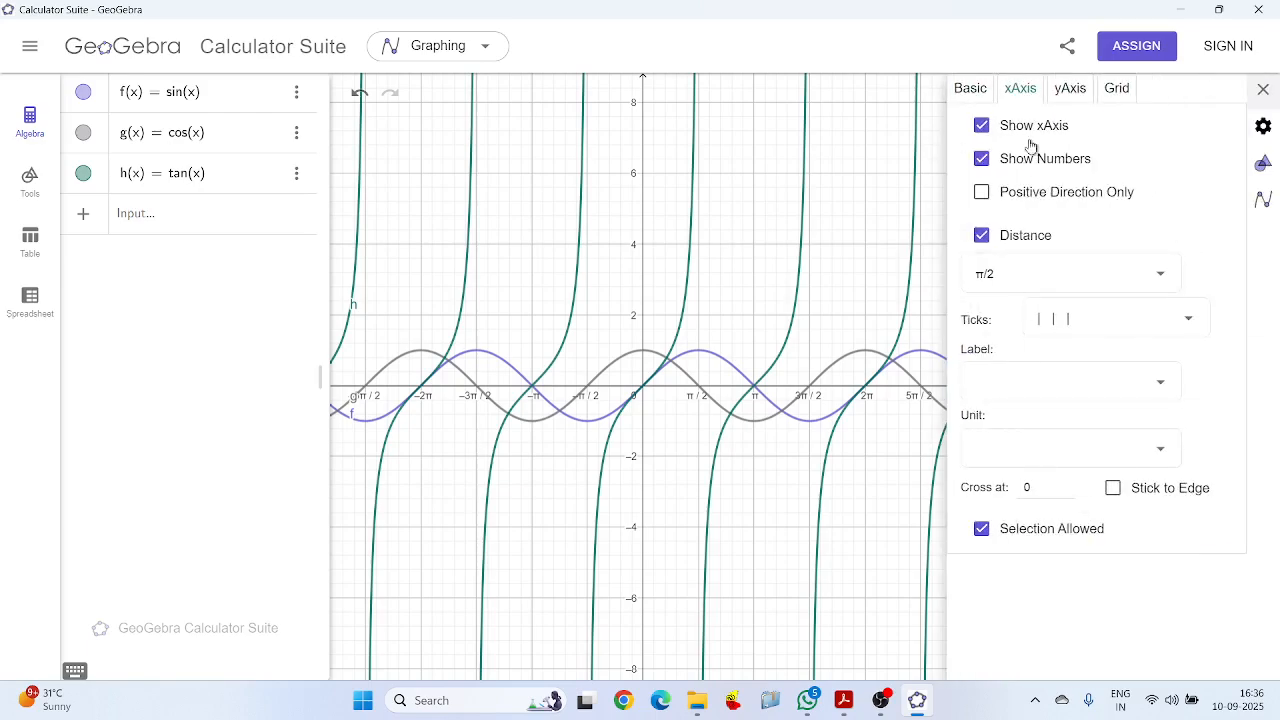
left_click(973, 92)
left_click(1020, 90)
left_click(1020, 241)
left_click(1020, 240)
left_click(1062, 268)
left_click(1062, 268)
left_click(1263, 89)
Examine the three curves along the x-axis, toggling the tangent curve's visibility off and on
scroll(689, 435, "up", 2)
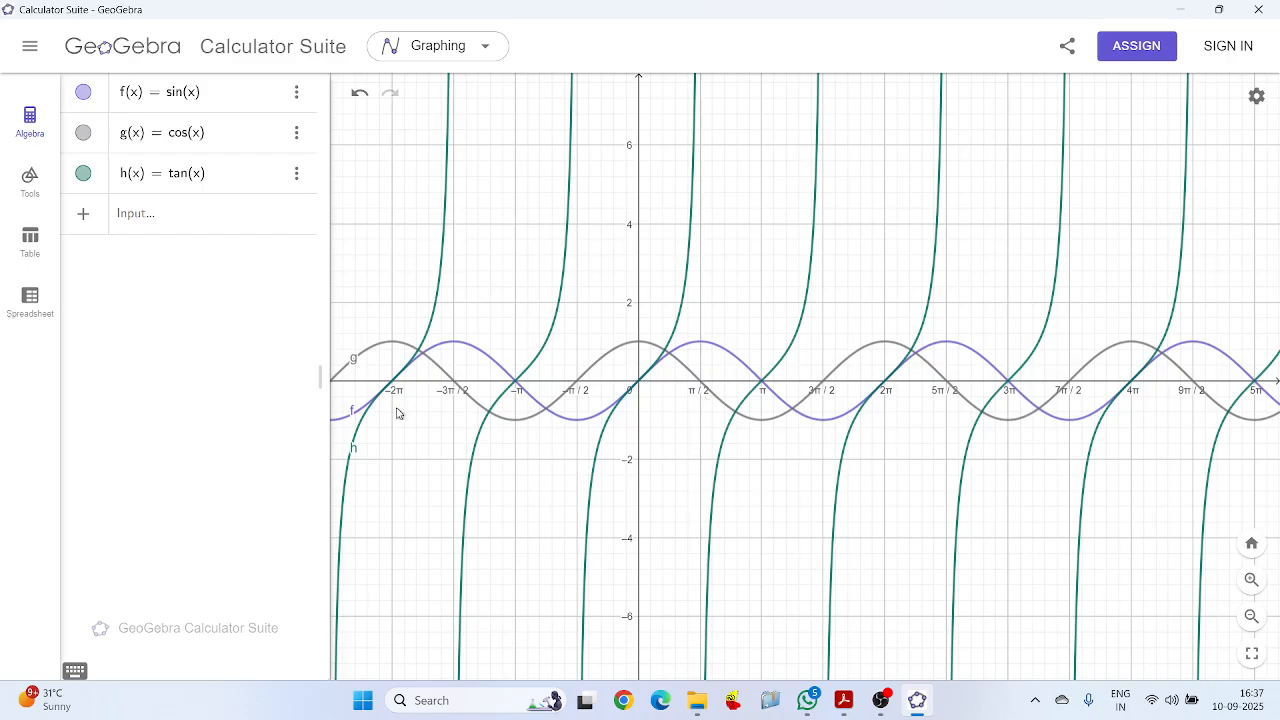
scroll(744, 301, "down", 4)
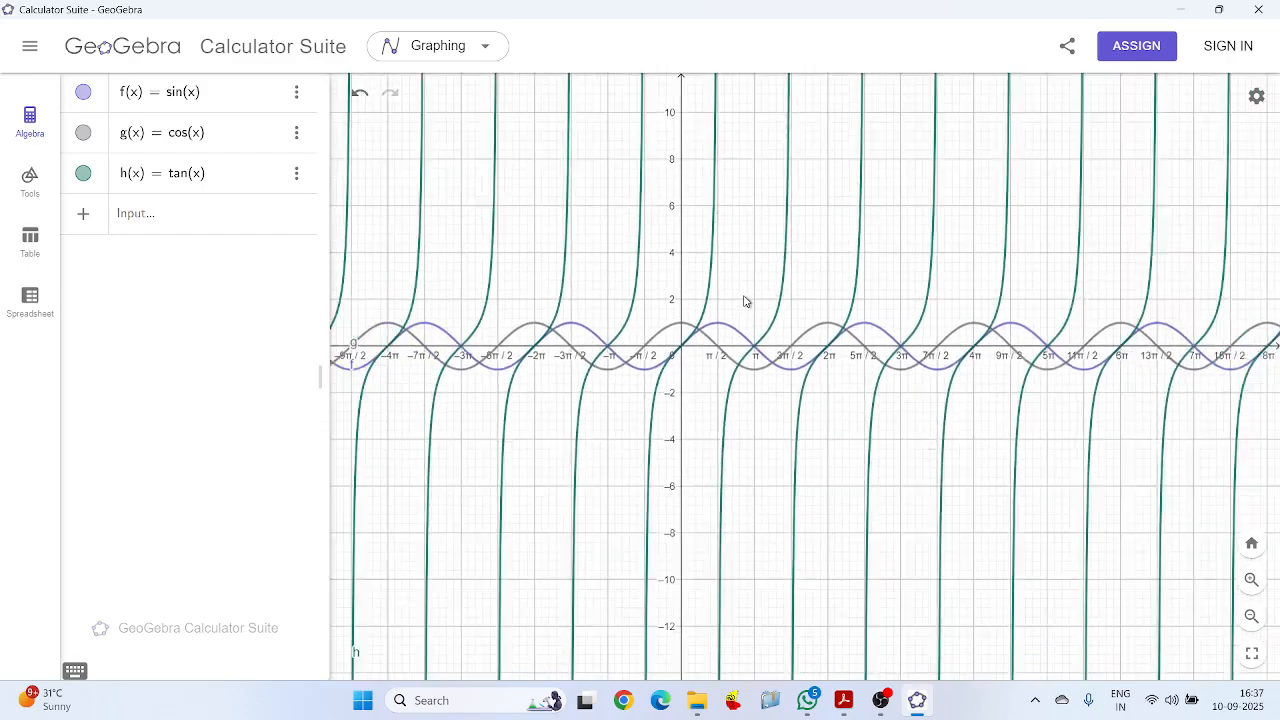
scroll(744, 301, "down", 3)
scroll(823, 342, "up", 2)
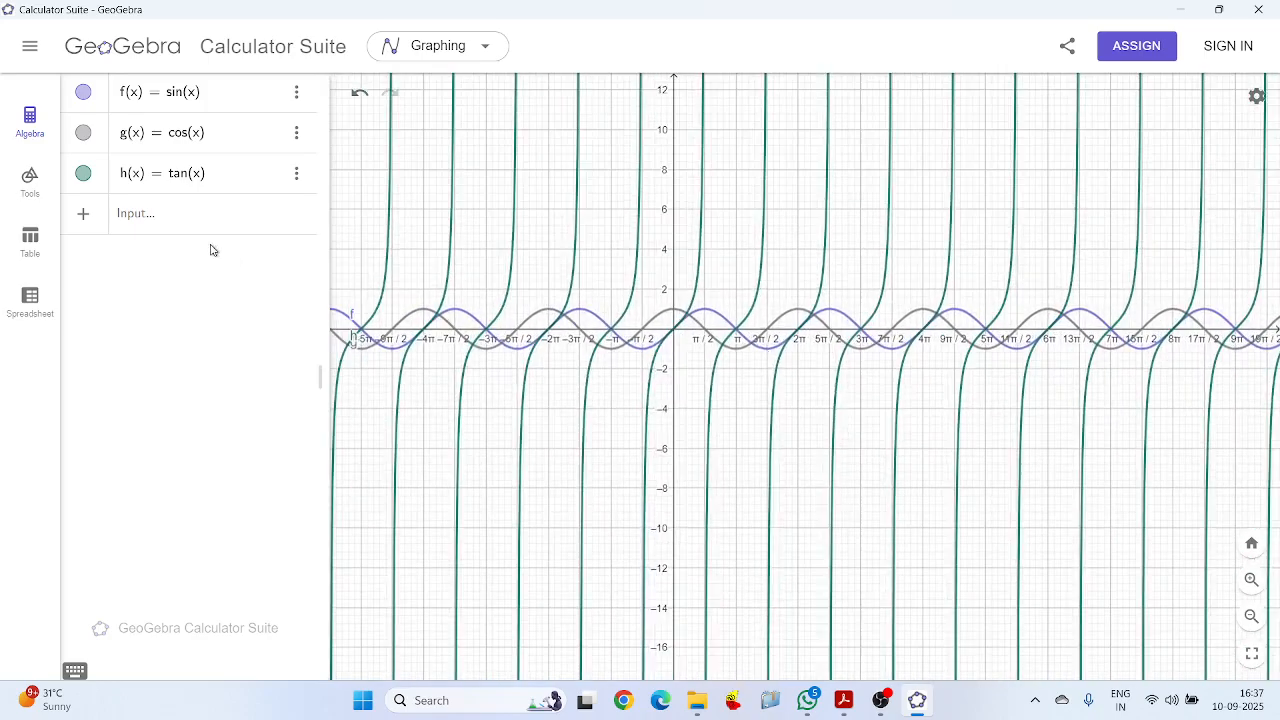
left_click(84, 174)
left_click(84, 174)
left_click(296, 174)
left_click(862, 264)
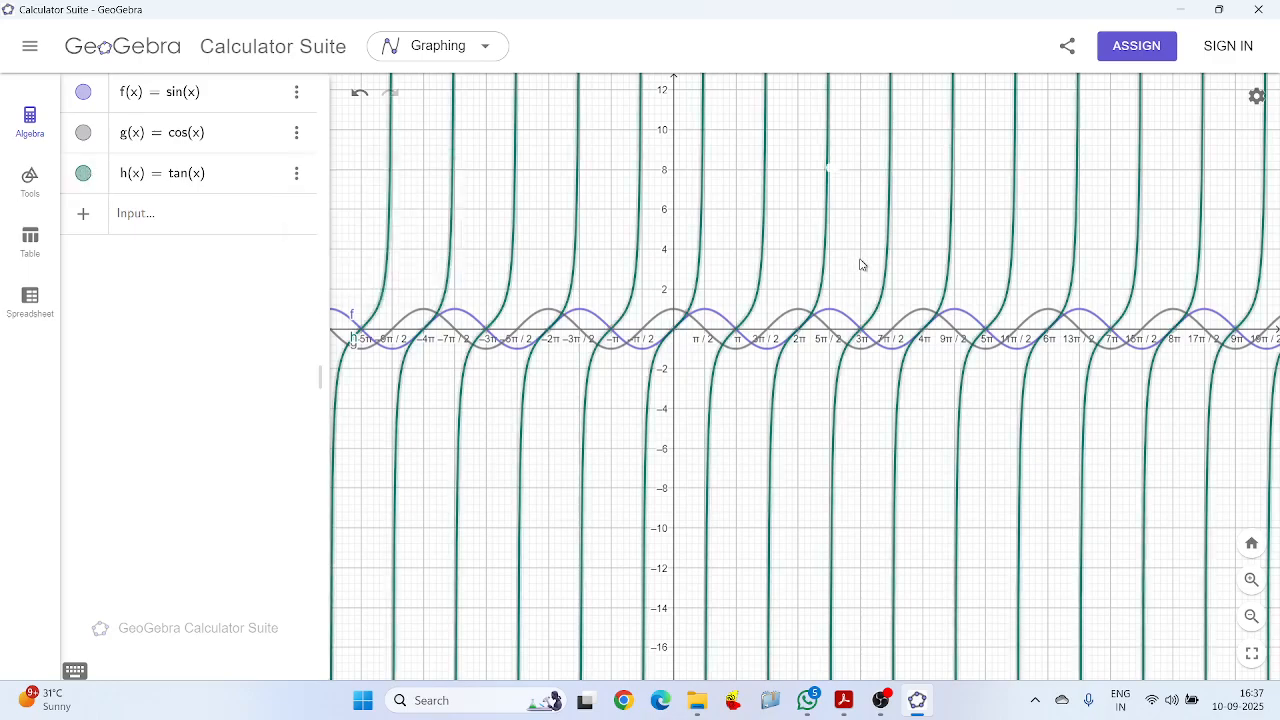
scroll(897, 336, "down", 2)
scroll(878, 333, "up", 5)
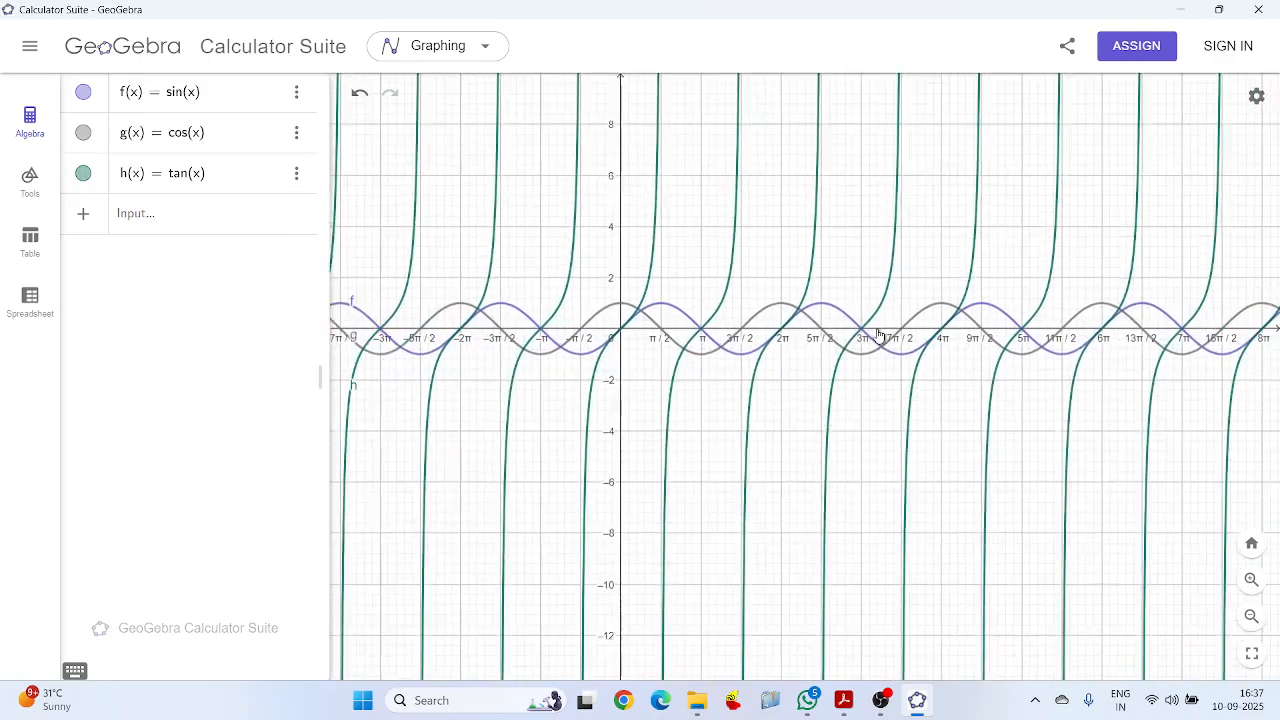
scroll(840, 400, "up", 1)
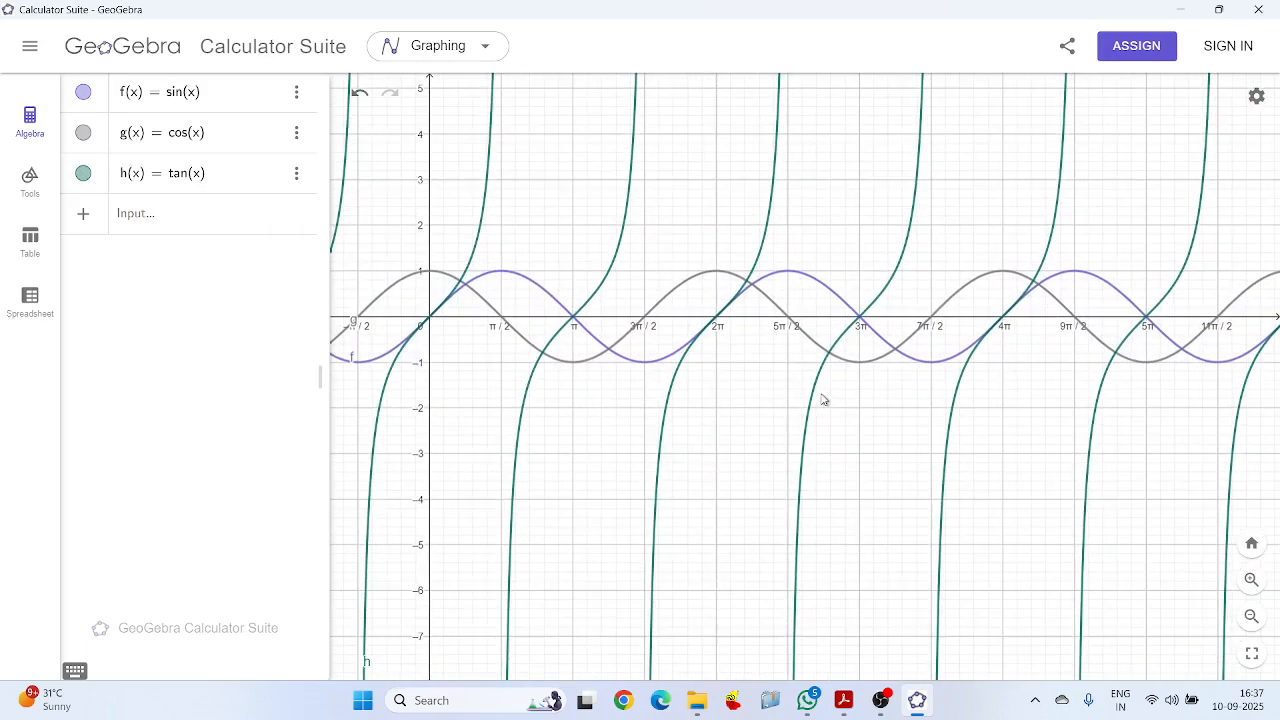
Switch to the practice manual uu.pdf and read the Practice-11 task on plotting sinx, cosx and tanx
left_click(843, 700)
scroll(537, 393, "up", 20)
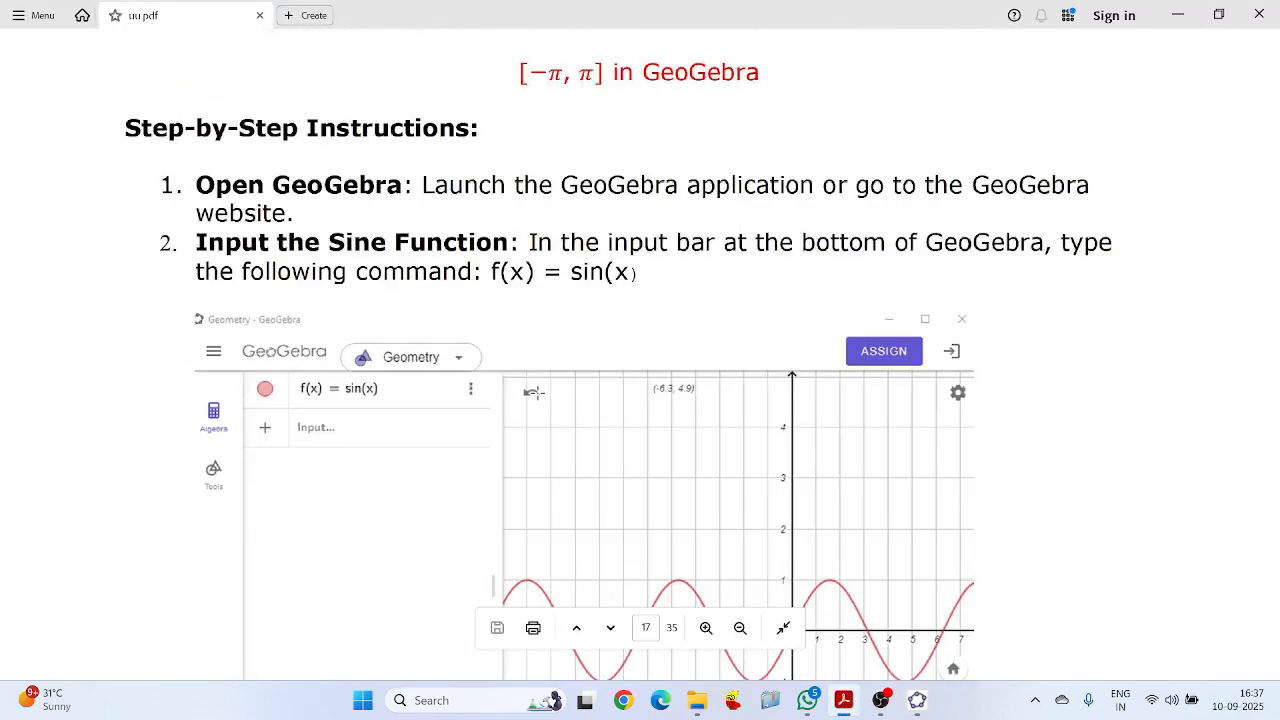
scroll(537, 393, "down", 6)
scroll(537, 393, "up", 3)
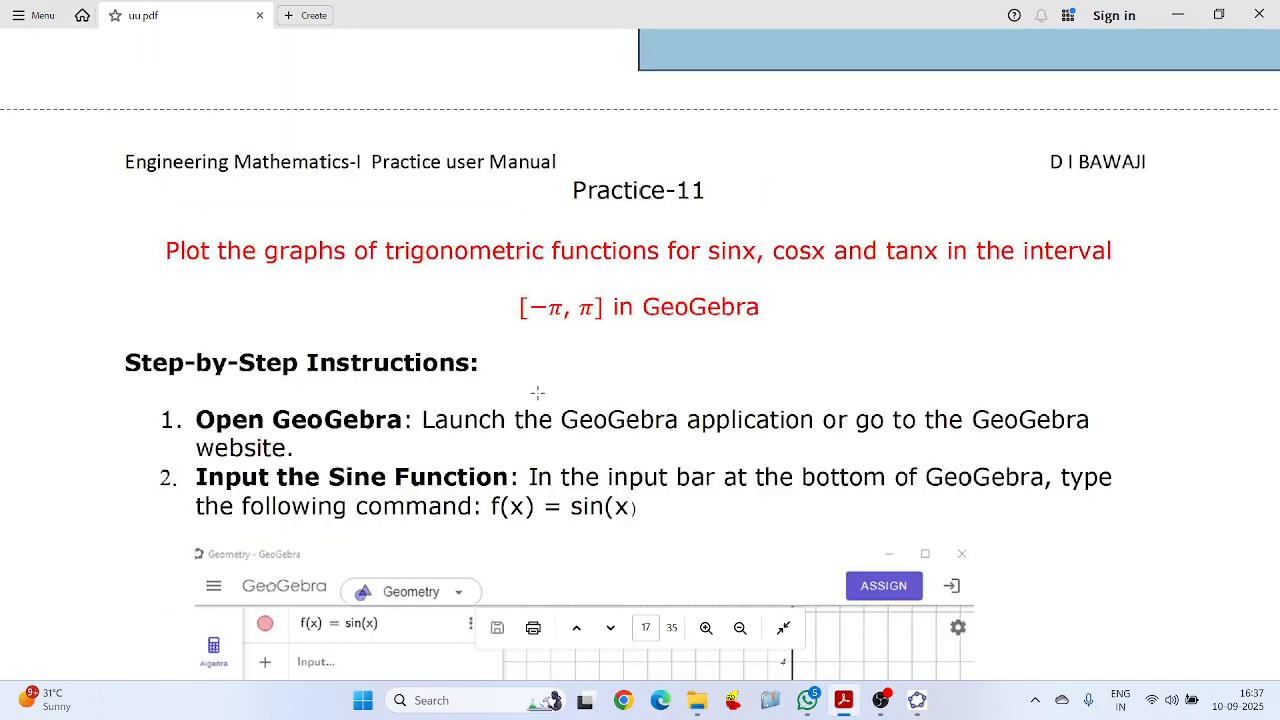